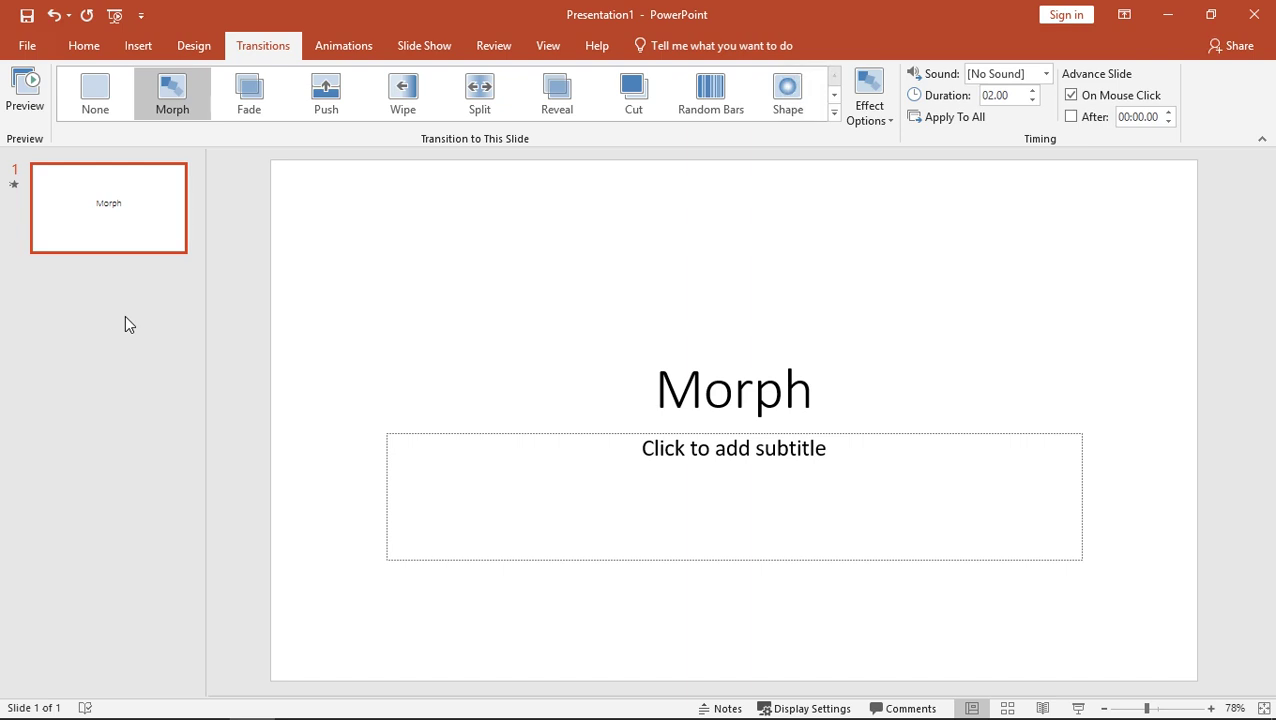
- Copy slide 1 and paste it twice below to create slides 2 and 3
{"action": "right_click", "coordinate": [124, 233]}
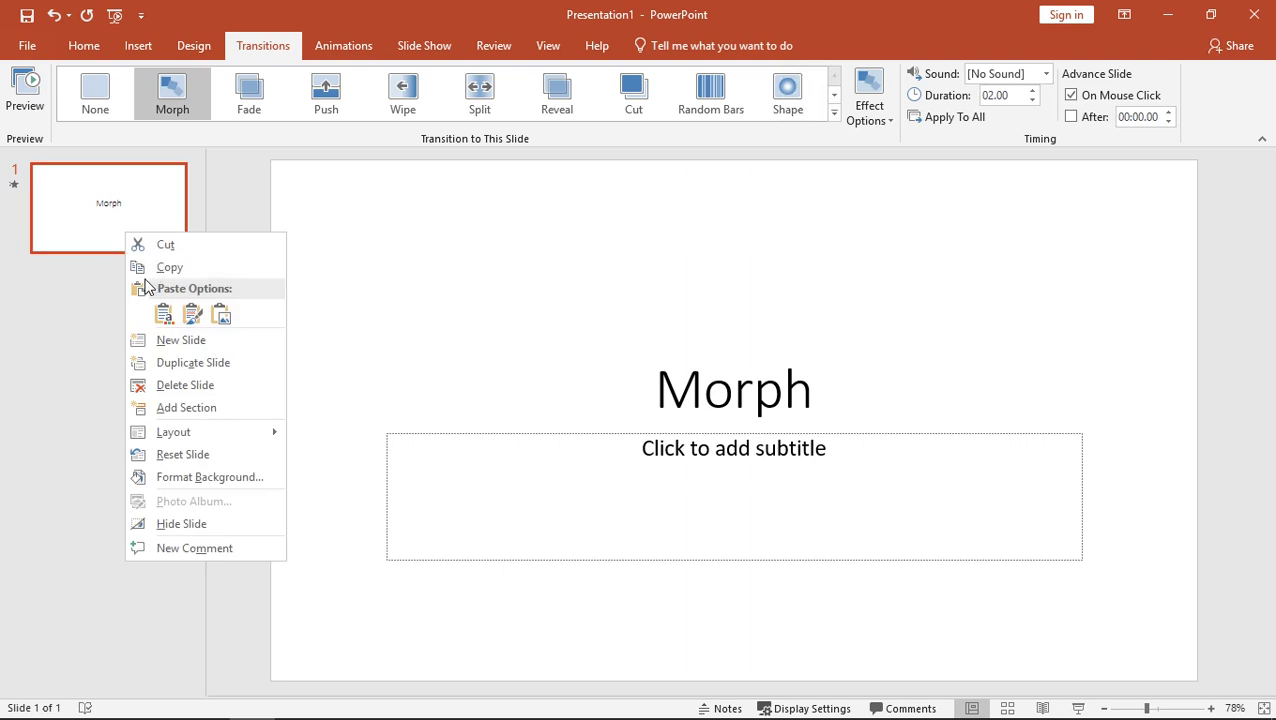
{"action": "left_click", "coordinate": [160, 268]}
{"action": "left_click", "coordinate": [119, 280]}
{"action": "right_click", "coordinate": [119, 289]}
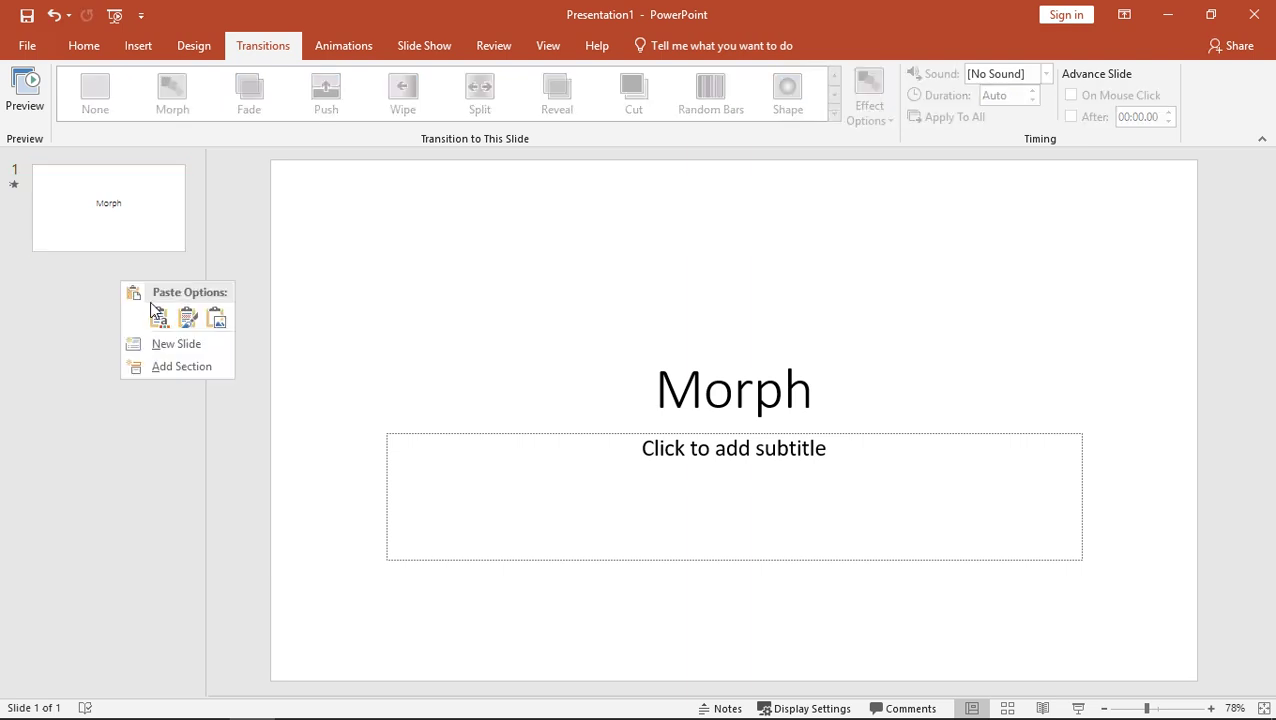
{"action": "left_click", "coordinate": [157, 316]}
{"action": "left_click", "coordinate": [119, 399]}
{"action": "right_click", "coordinate": [119, 399]}
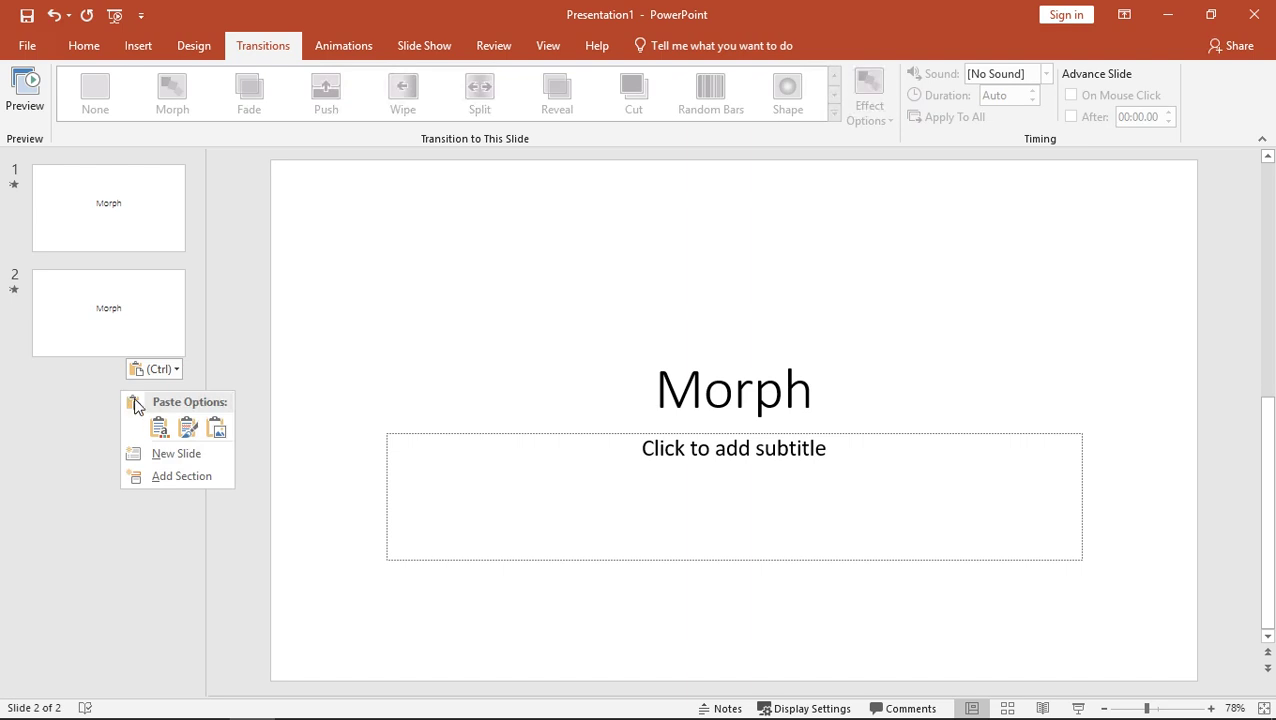
{"action": "left_click", "coordinate": [153, 424]}
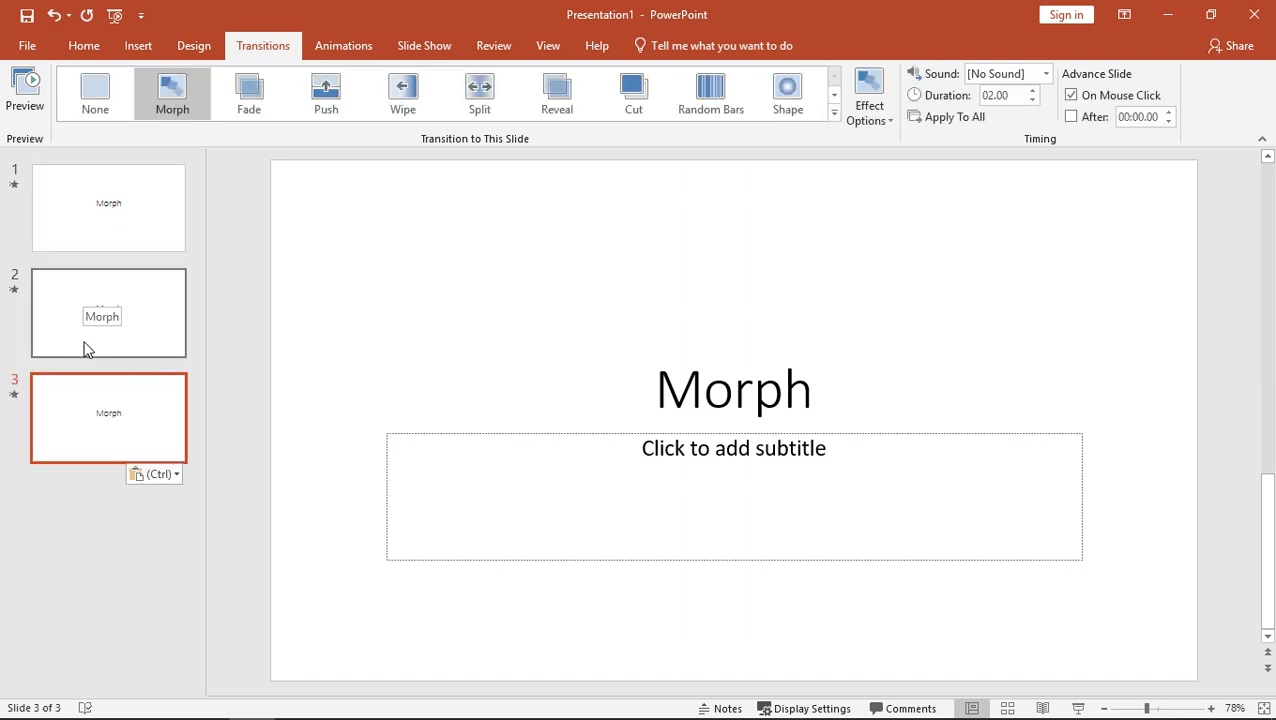
- Left-align the Morph title on slide 2
{"action": "left_click", "coordinate": [170, 316]}
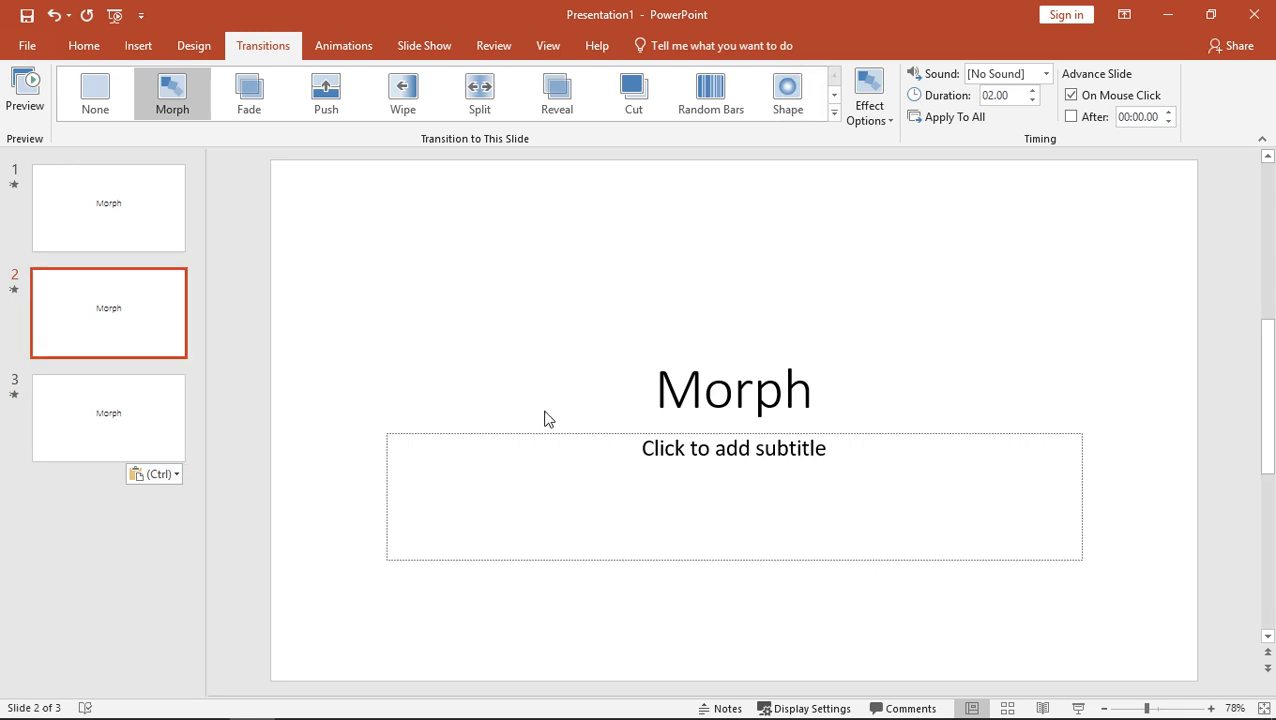
{"action": "left_click", "coordinate": [656, 396]}
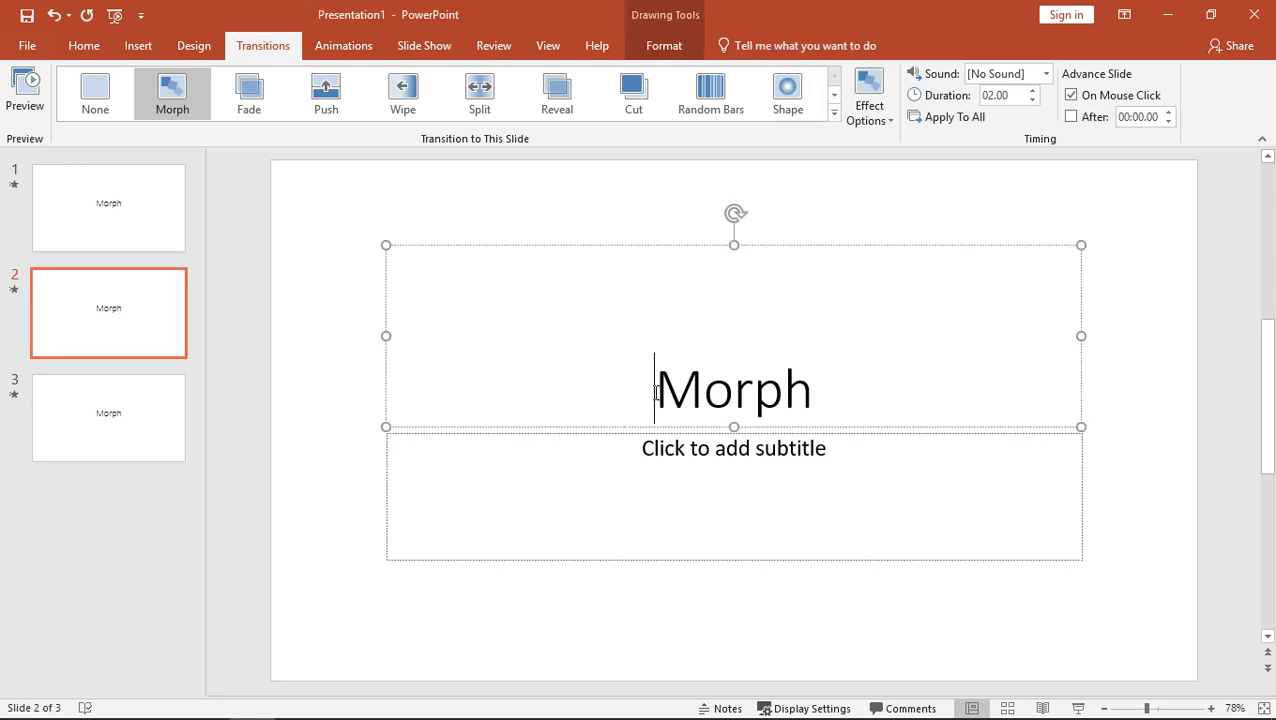
{"action": "left_click", "coordinate": [84, 46]}
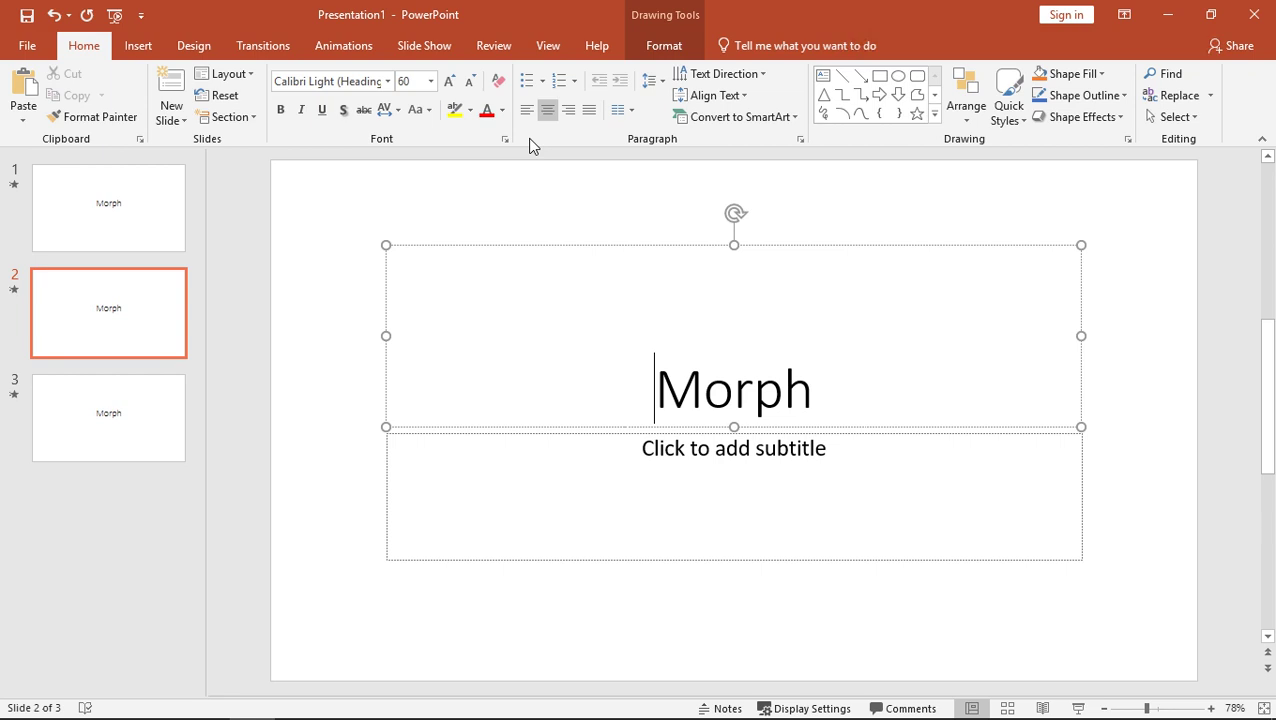
{"action": "left_click", "coordinate": [527, 112]}
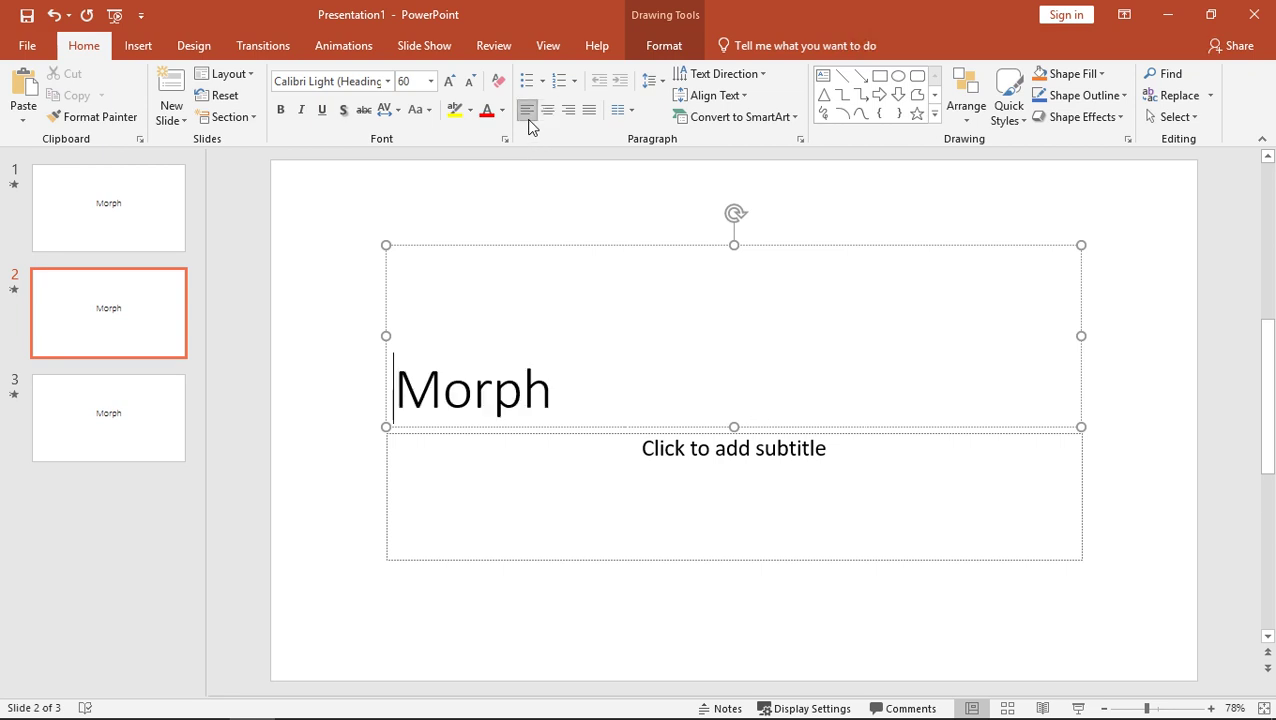
- Right-align the Morph title on slide 3, then return to slide 1
{"action": "left_click", "coordinate": [98, 433]}
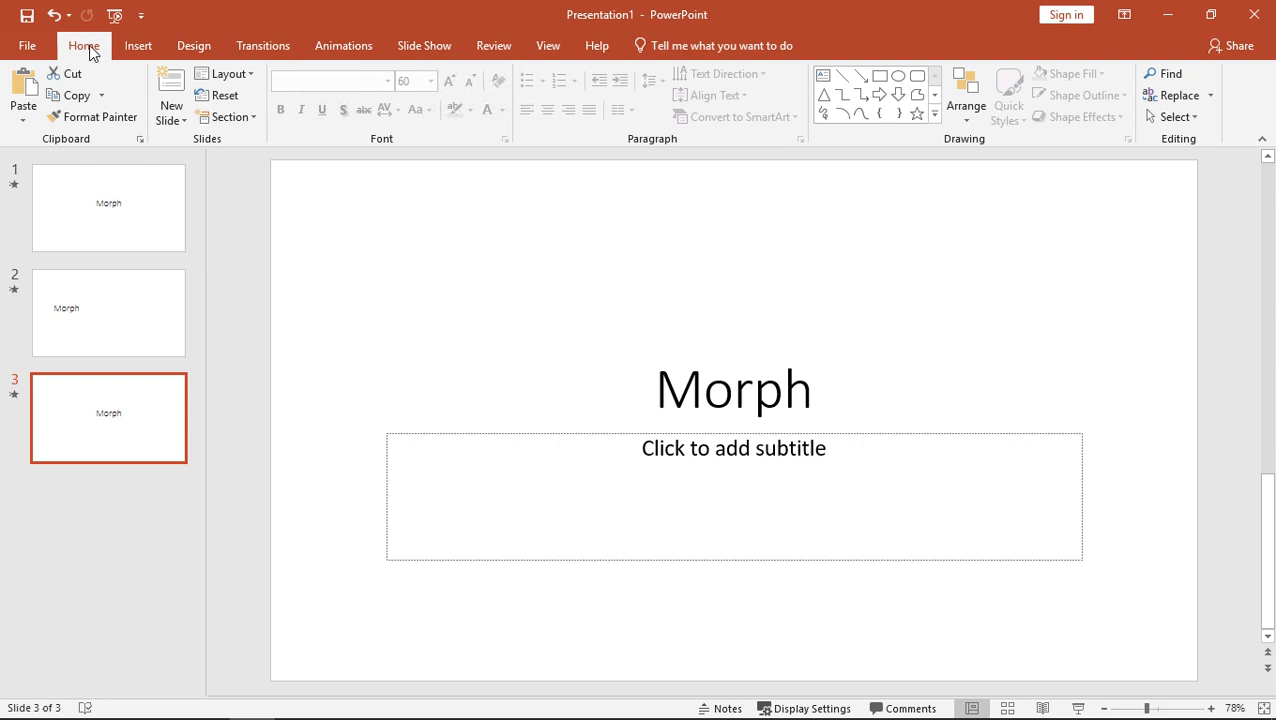
{"action": "left_click", "coordinate": [684, 380]}
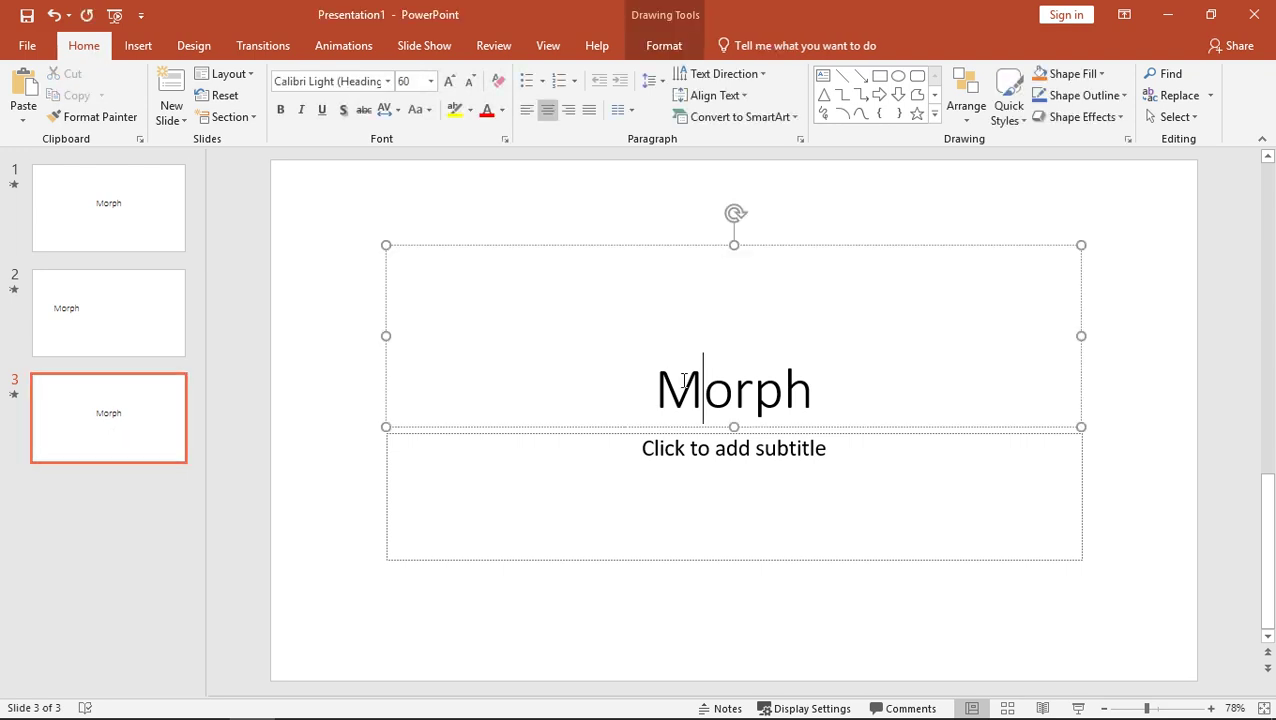
{"action": "left_click", "coordinate": [568, 112]}
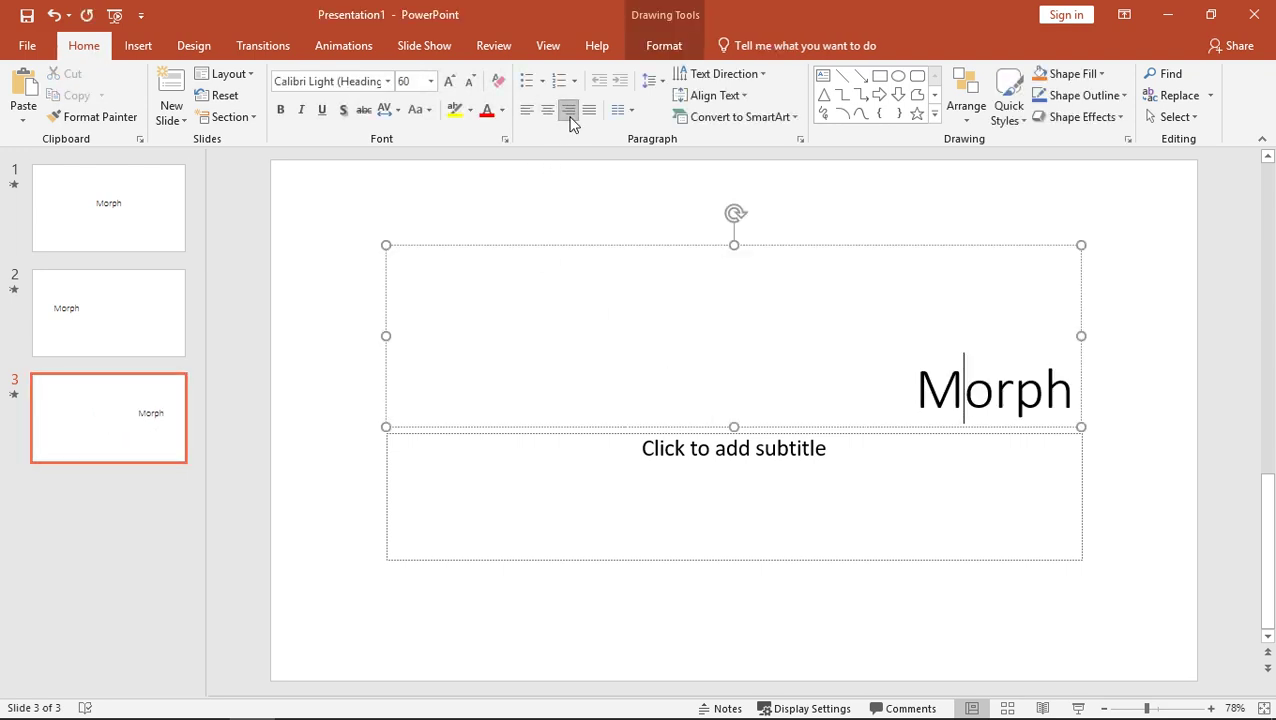
{"action": "left_click", "coordinate": [222, 469]}
{"action": "left_click", "coordinate": [139, 212]}
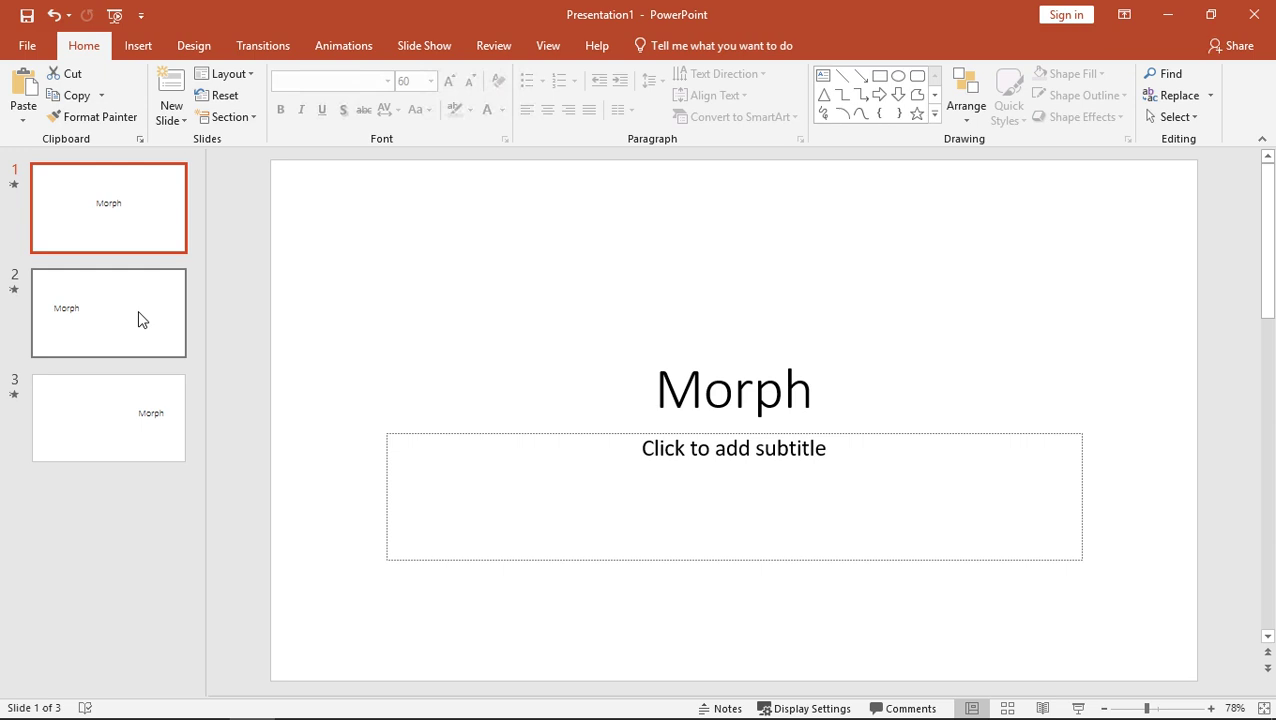
- Select slides 1–3 together, give them the Morph transition, then reselect slide 1
{"action": "left_click", "coordinate": [118, 430], "text": "shift"}
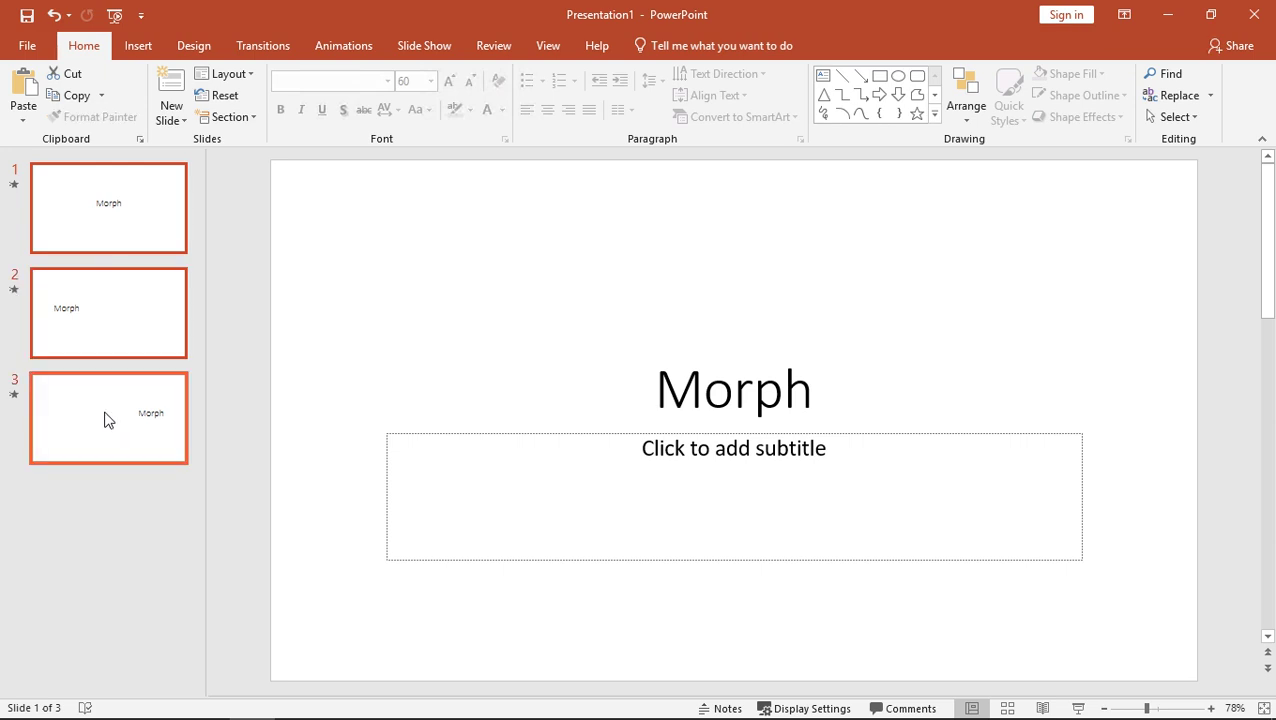
{"action": "left_click", "coordinate": [257, 47]}
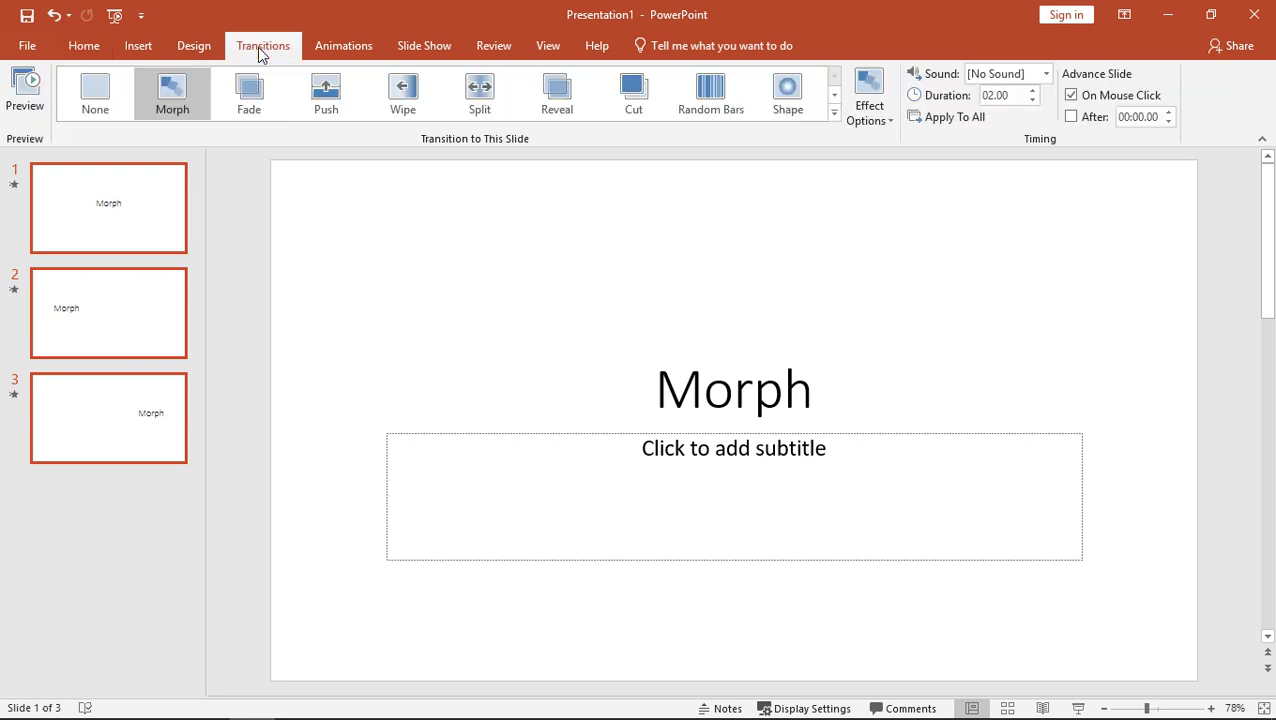
{"action": "left_click", "coordinate": [170, 107]}
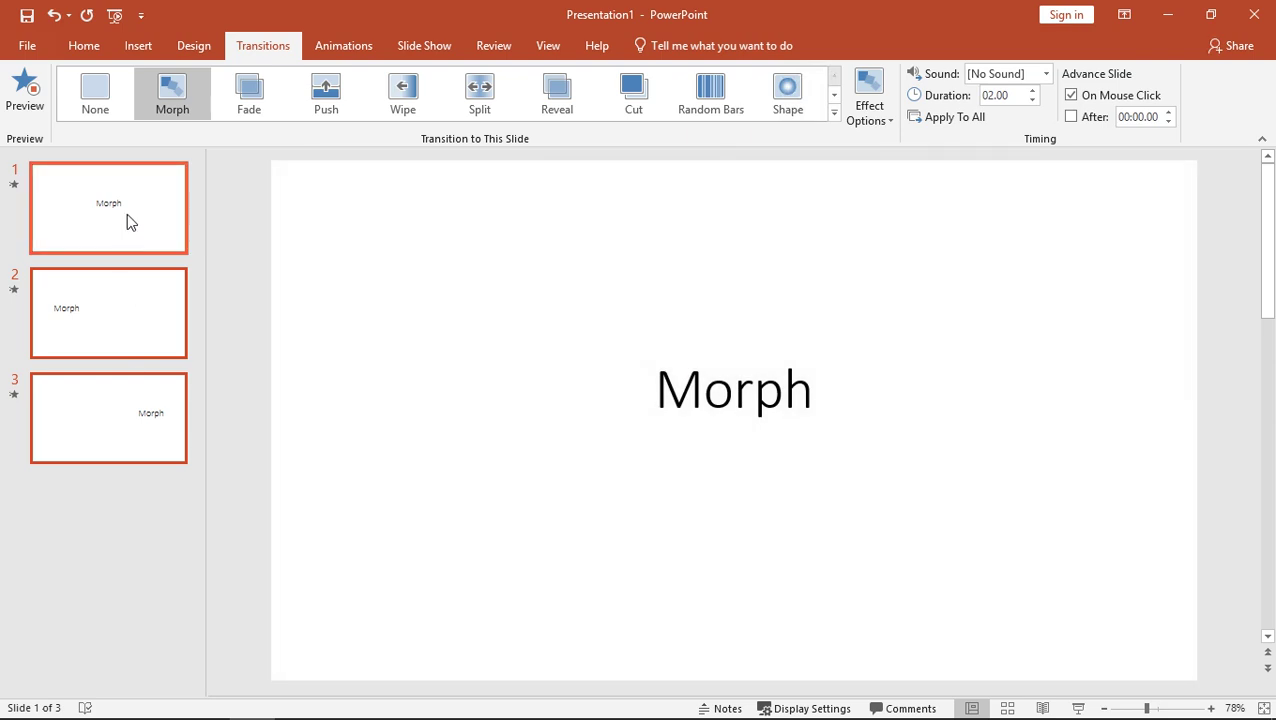
{"action": "left_click", "coordinate": [127, 213]}
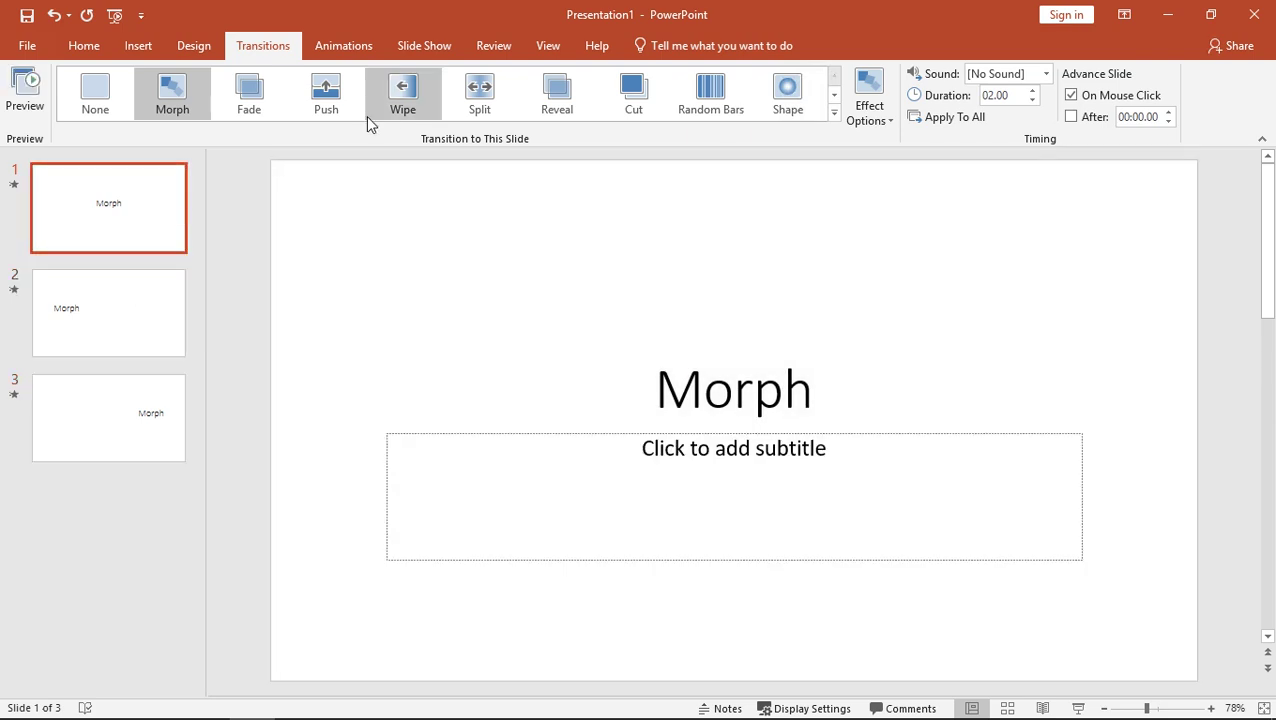
- Switch to the Slide Show ribbon to reach the From Beginning options
{"action": "left_click", "coordinate": [421, 47]}
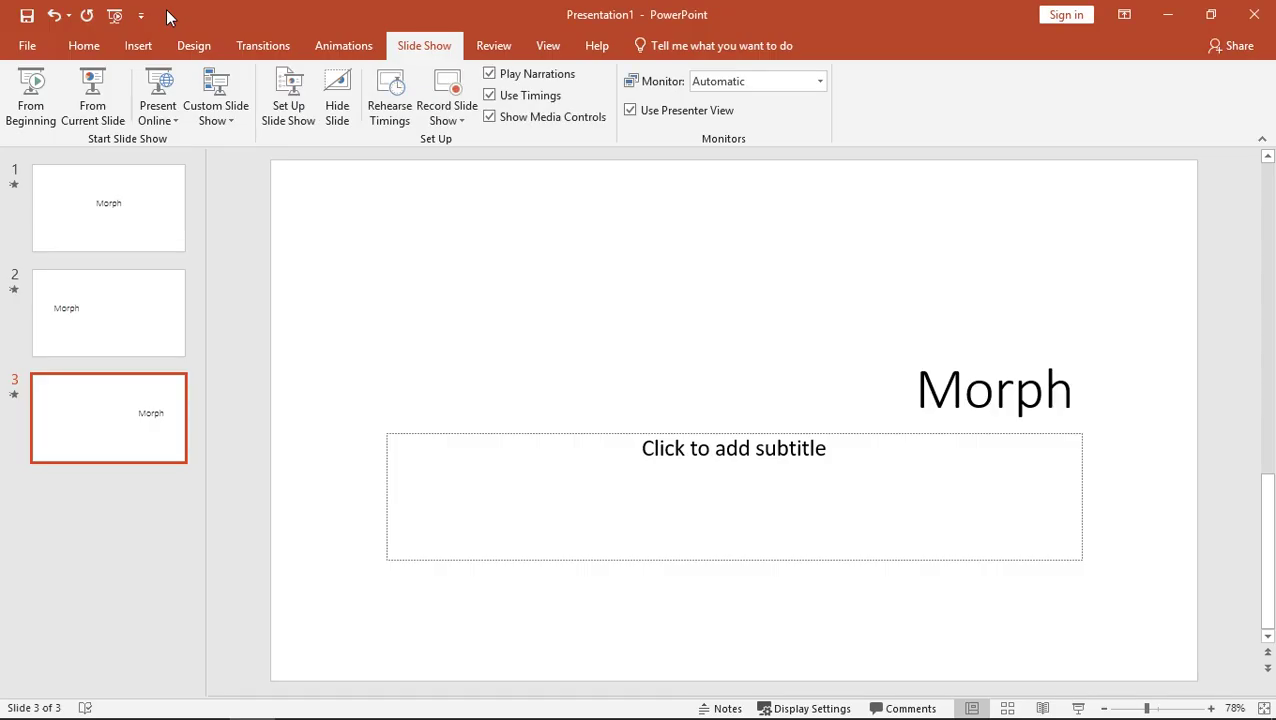
- Browse slides 2–6 (walking, running figures, three rhino views), then return to slide 1
{"action": "mouse_move", "coordinate": [692, 716]}
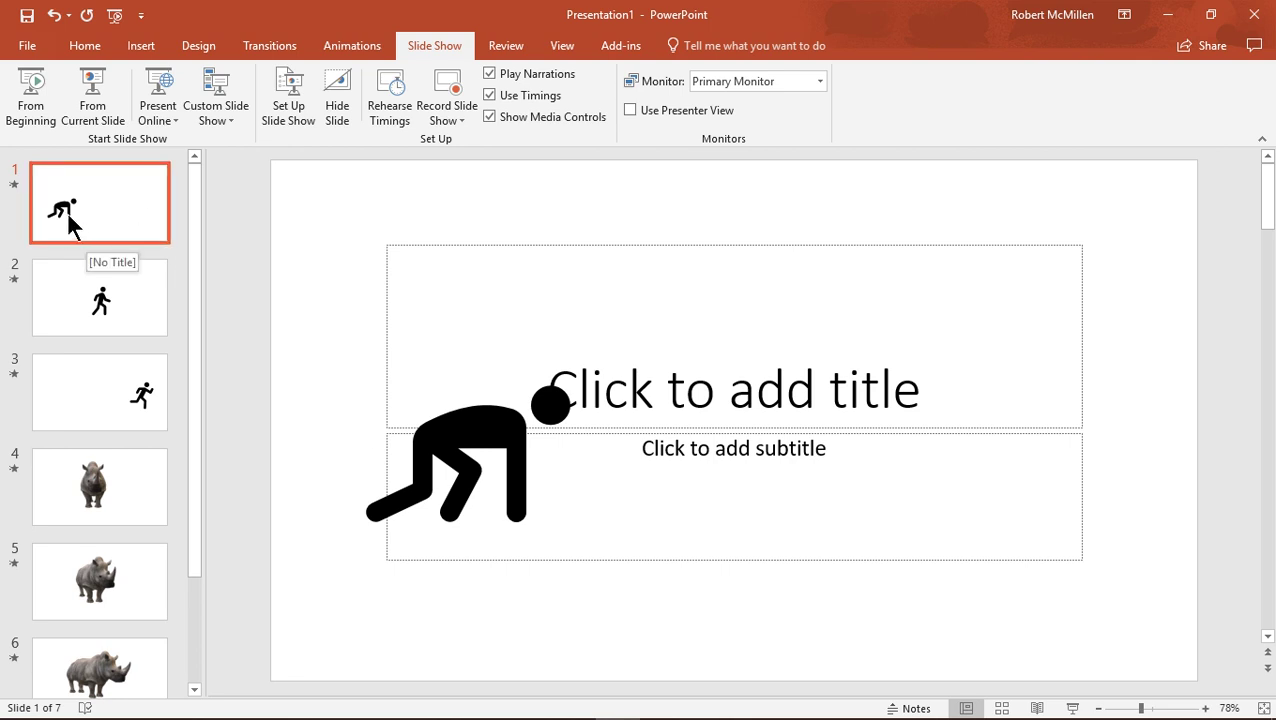
{"action": "left_click", "coordinate": [108, 314]}
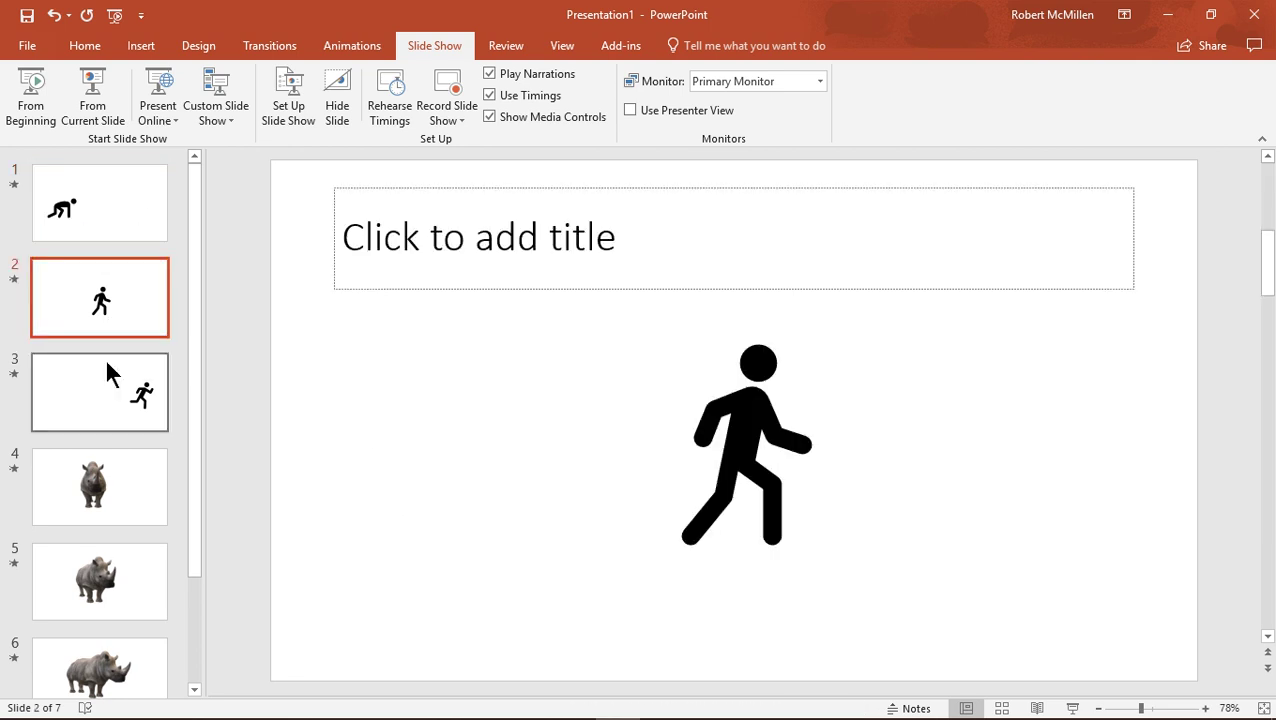
{"action": "left_click", "coordinate": [125, 371]}
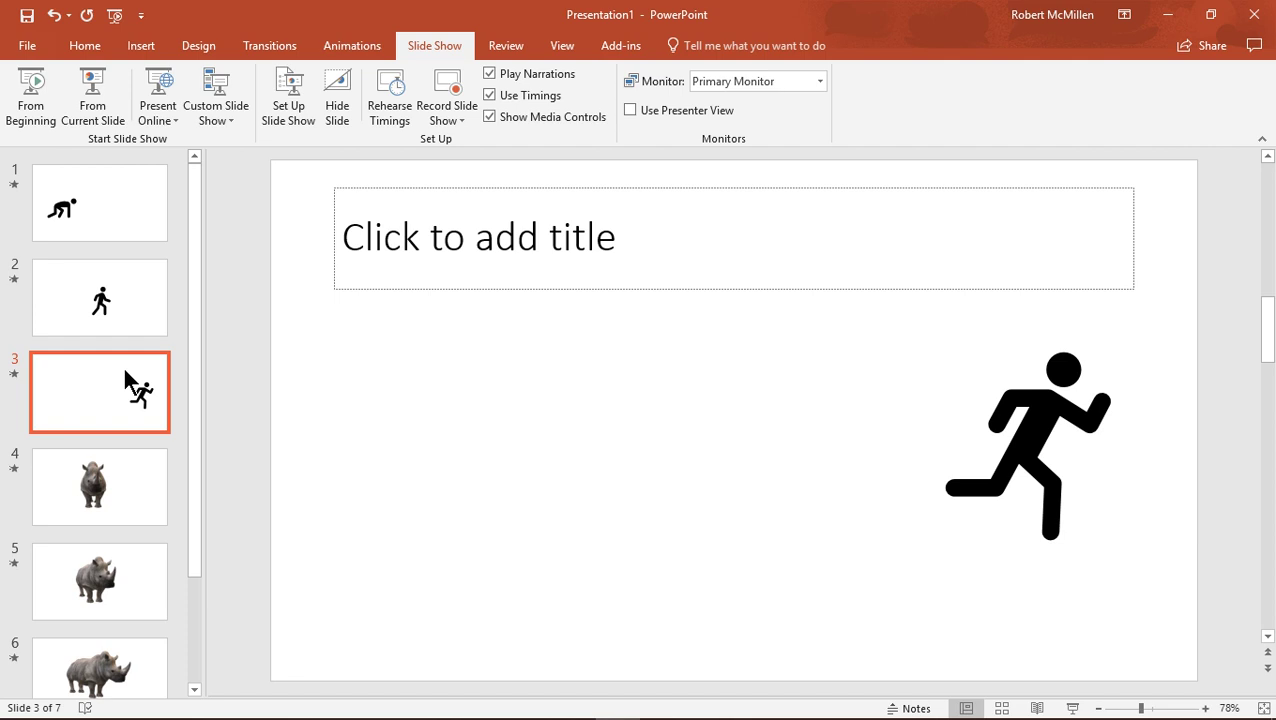
{"action": "left_click", "coordinate": [120, 490]}
{"action": "left_click", "coordinate": [136, 576]}
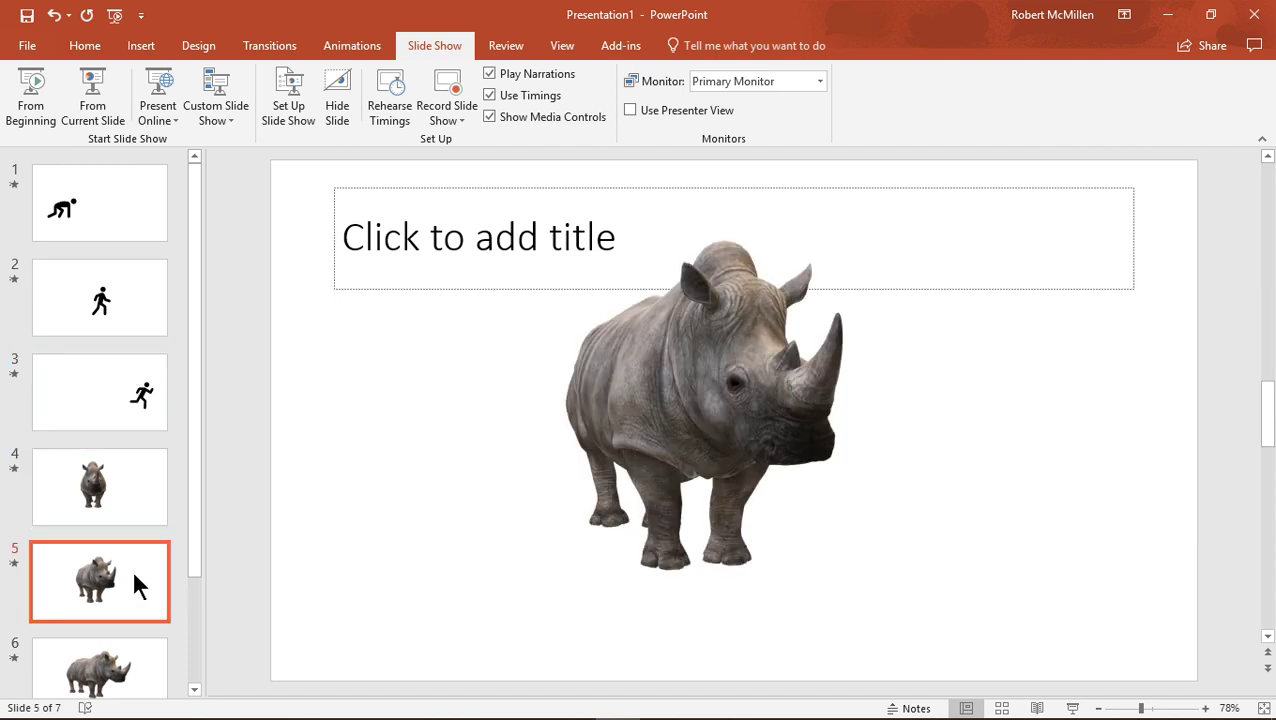
{"action": "left_click", "coordinate": [113, 686]}
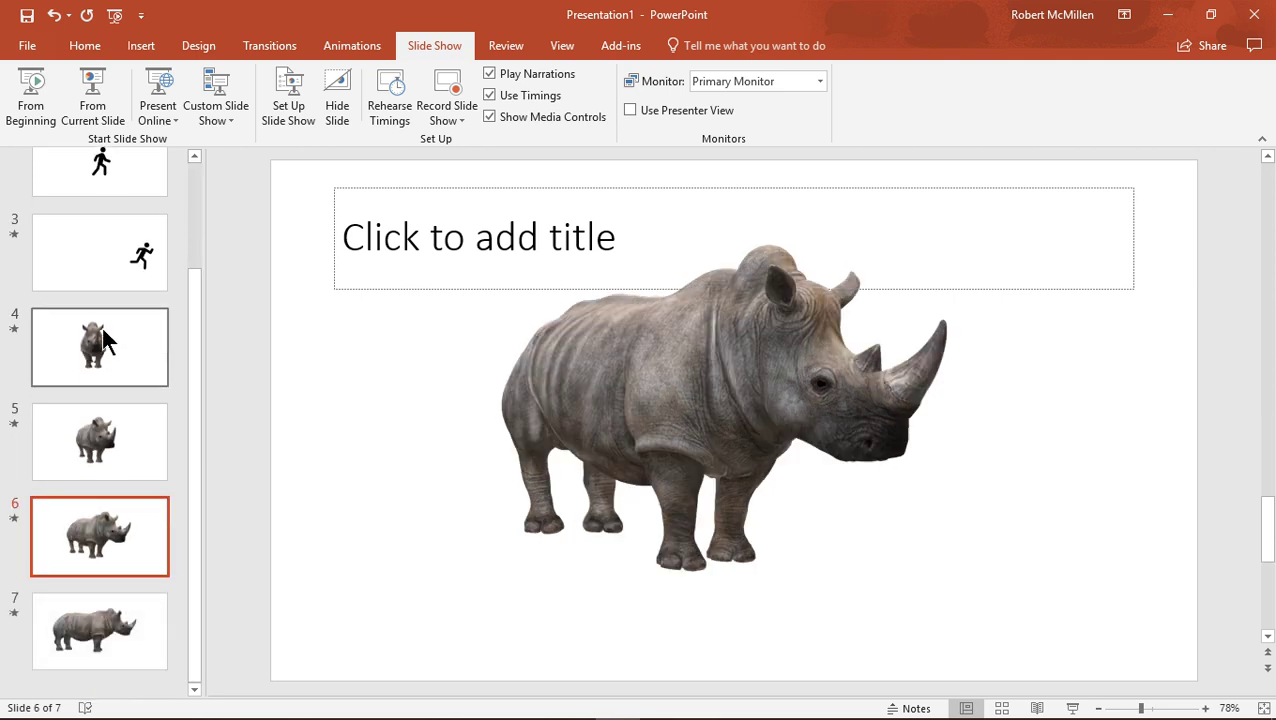
{"action": "scroll", "coordinate": [102, 327], "scroll_direction": "up", "scroll_amount": 2}
{"action": "scroll", "coordinate": [101, 325], "scroll_direction": "up", "scroll_amount": 1}
{"action": "left_click", "coordinate": [103, 220]}
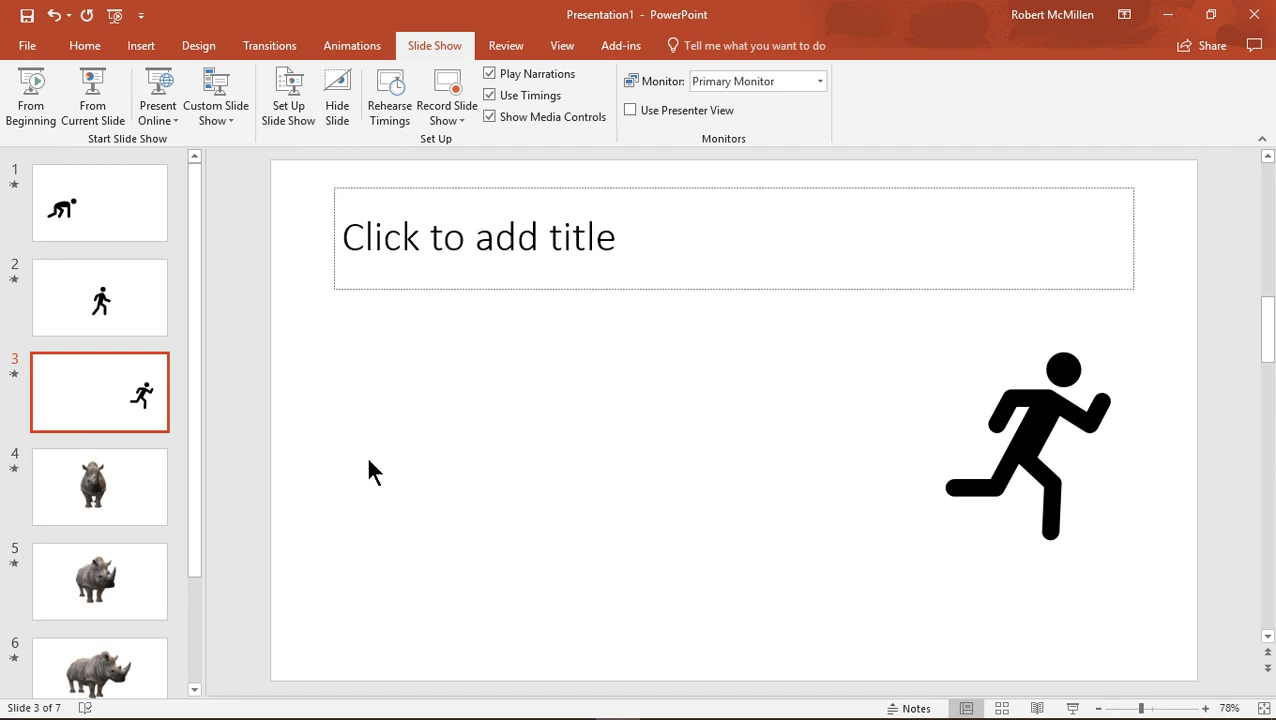
{"action": "left_click", "coordinate": [29, 47]}
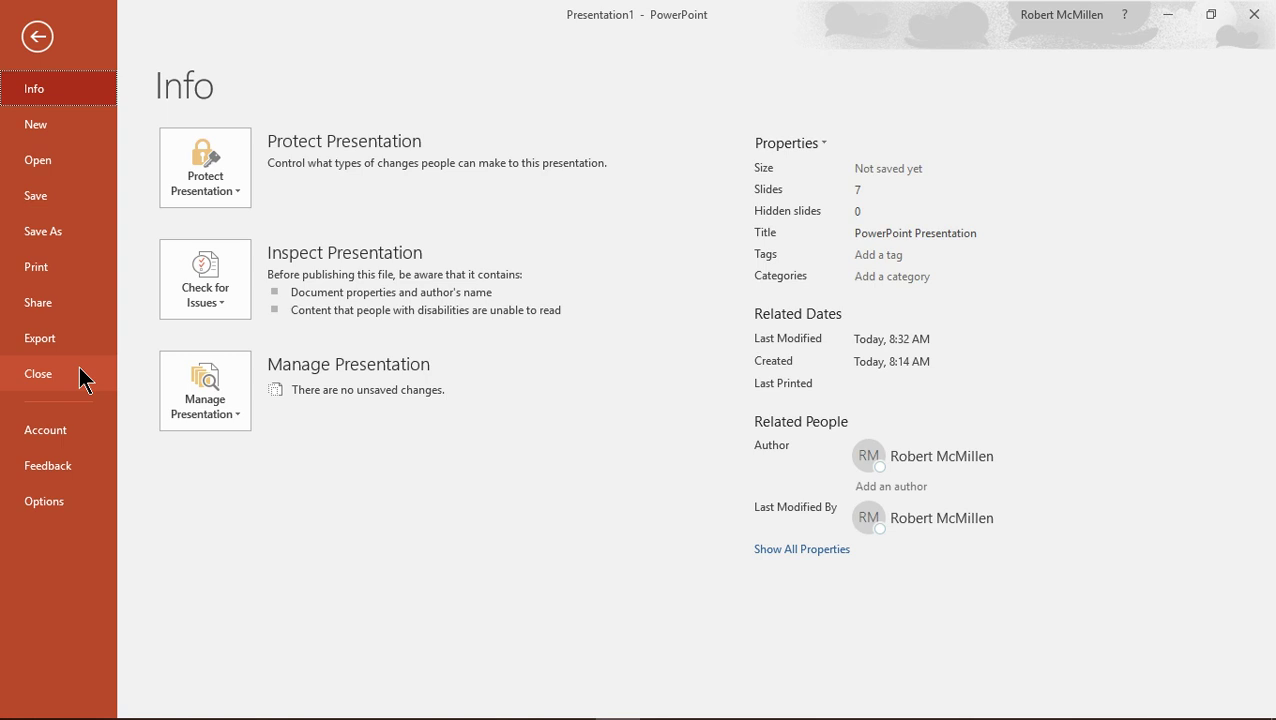
{"action": "left_click", "coordinate": [83, 436]}
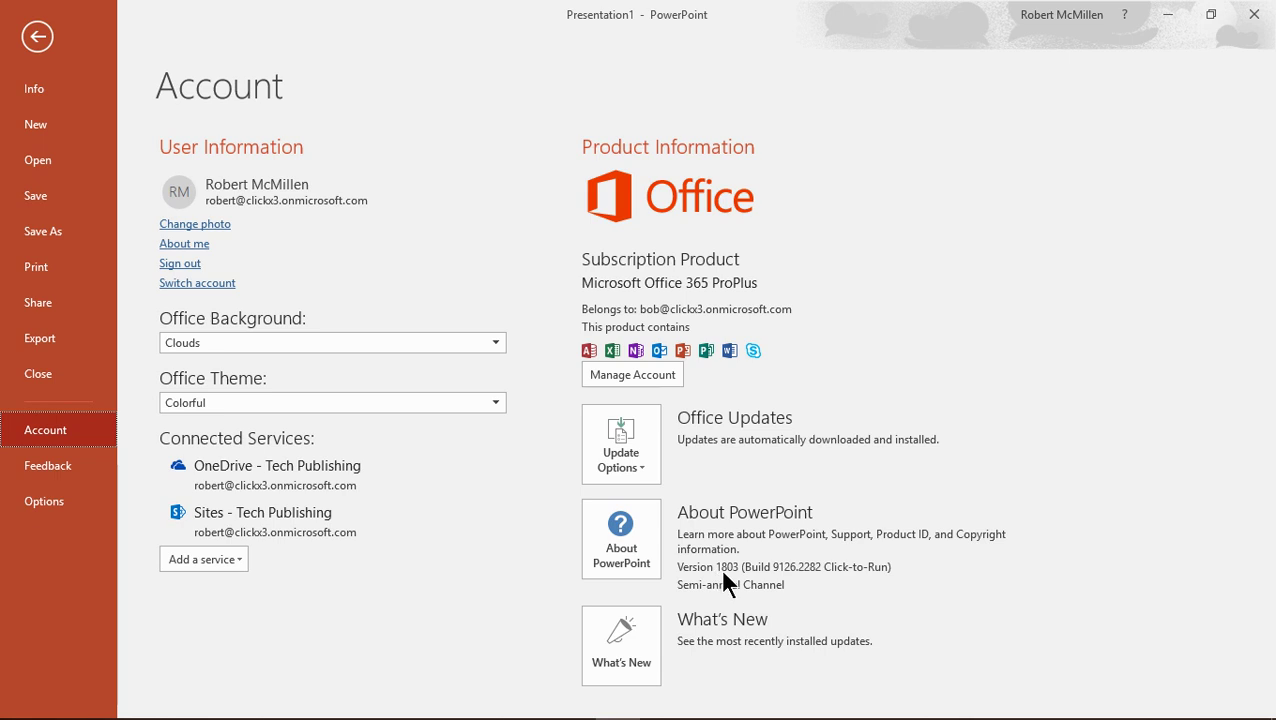
{"action": "left_click", "coordinate": [37, 36]}
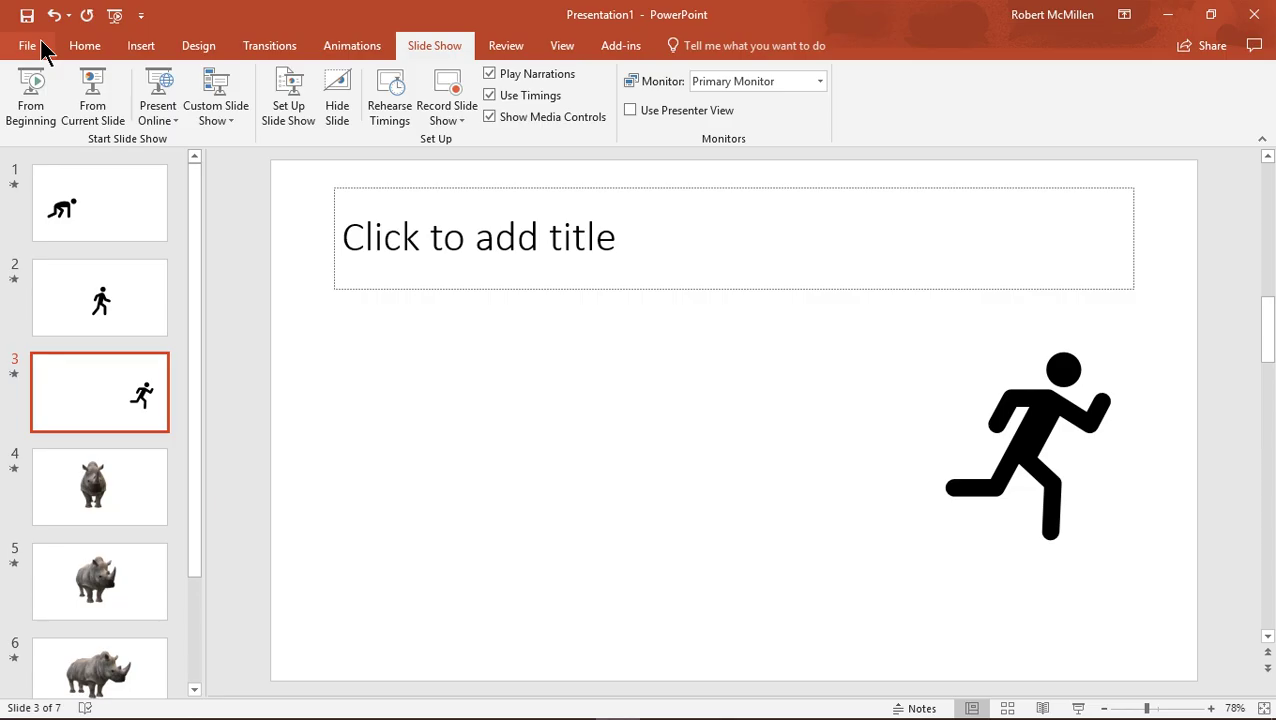
- On slide 4, browse the online Animals 3D models and cancel without inserting any
{"action": "left_click", "coordinate": [147, 474]}
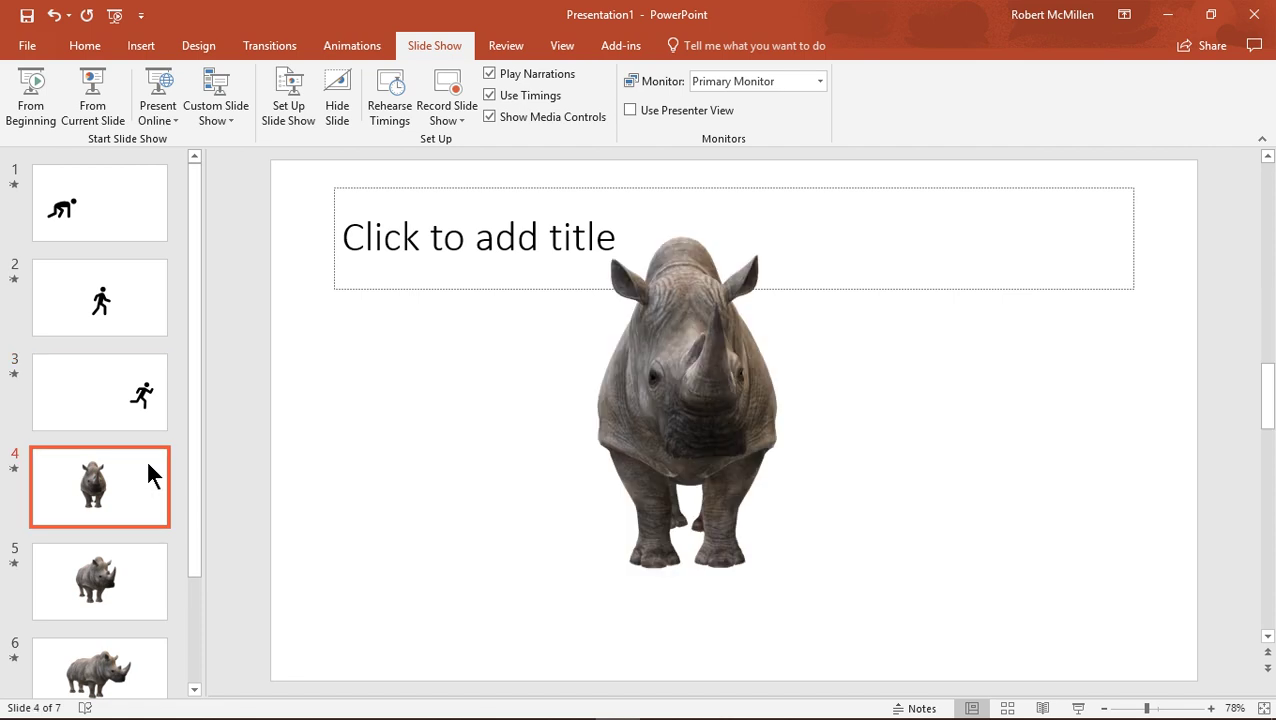
{"action": "left_click", "coordinate": [140, 47]}
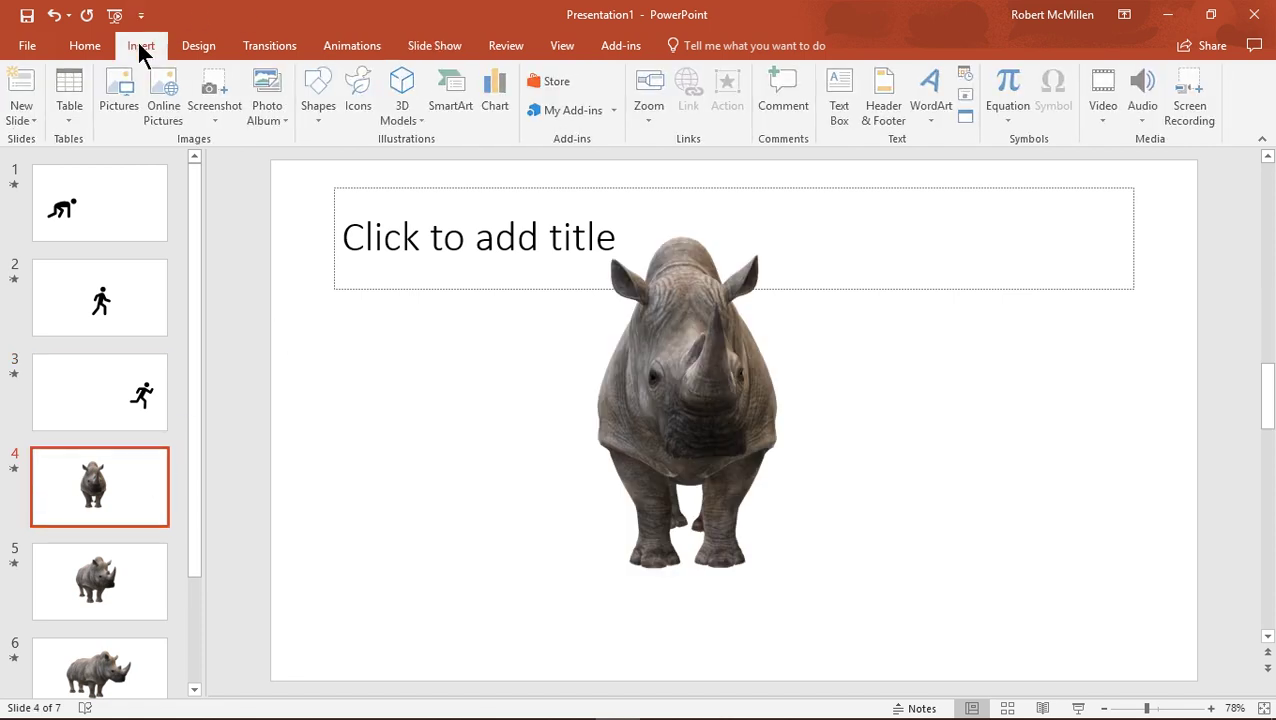
{"action": "left_click", "coordinate": [412, 118]}
{"action": "left_click", "coordinate": [440, 162]}
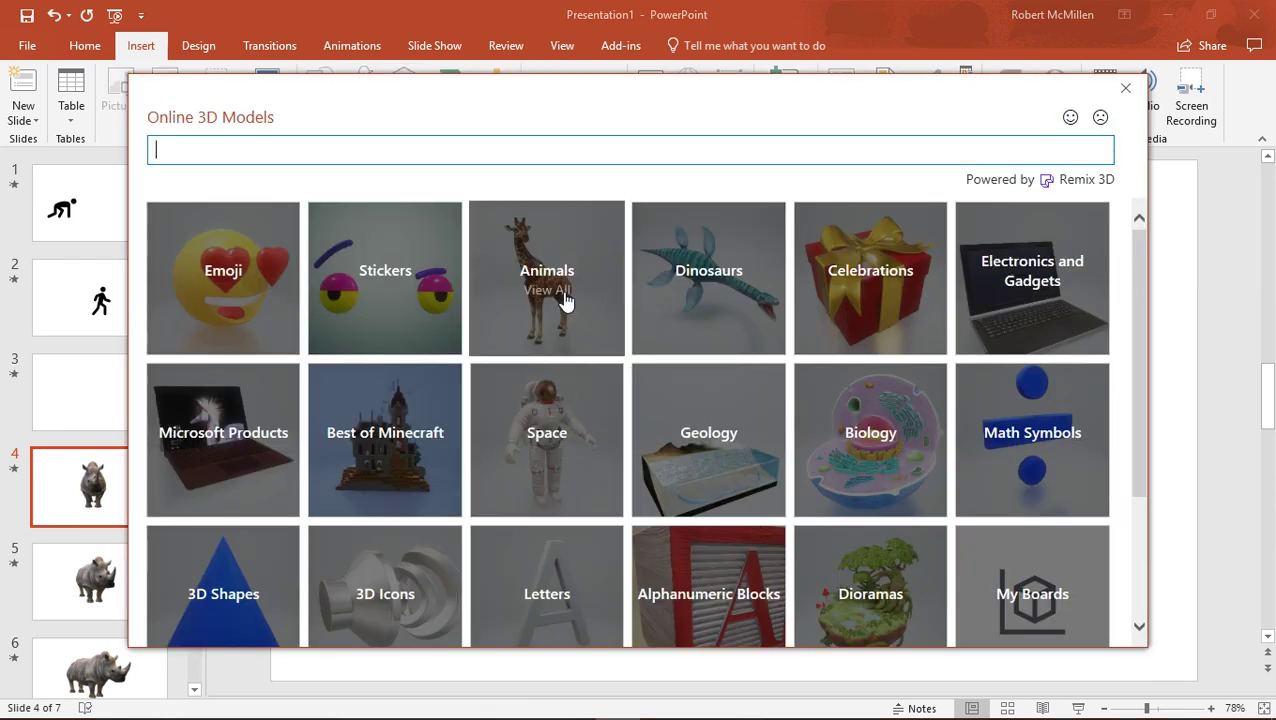
{"action": "left_click", "coordinate": [565, 301]}
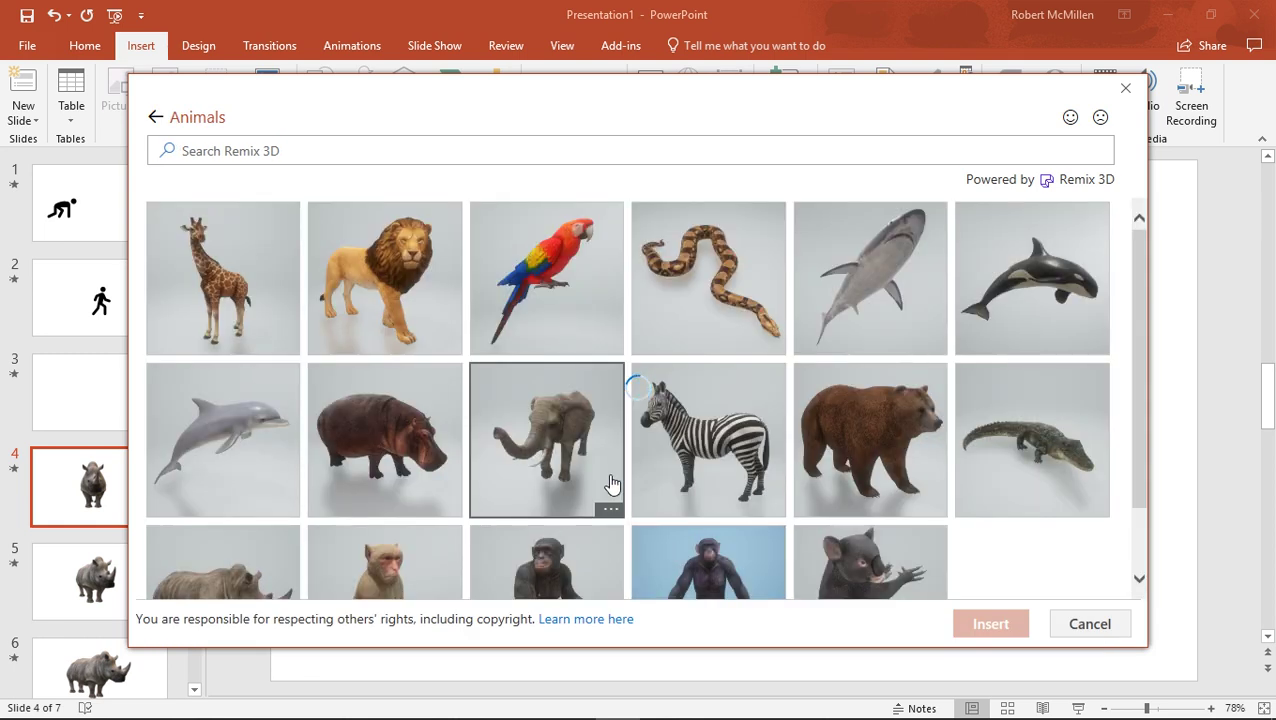
{"action": "left_click", "coordinate": [1083, 624]}
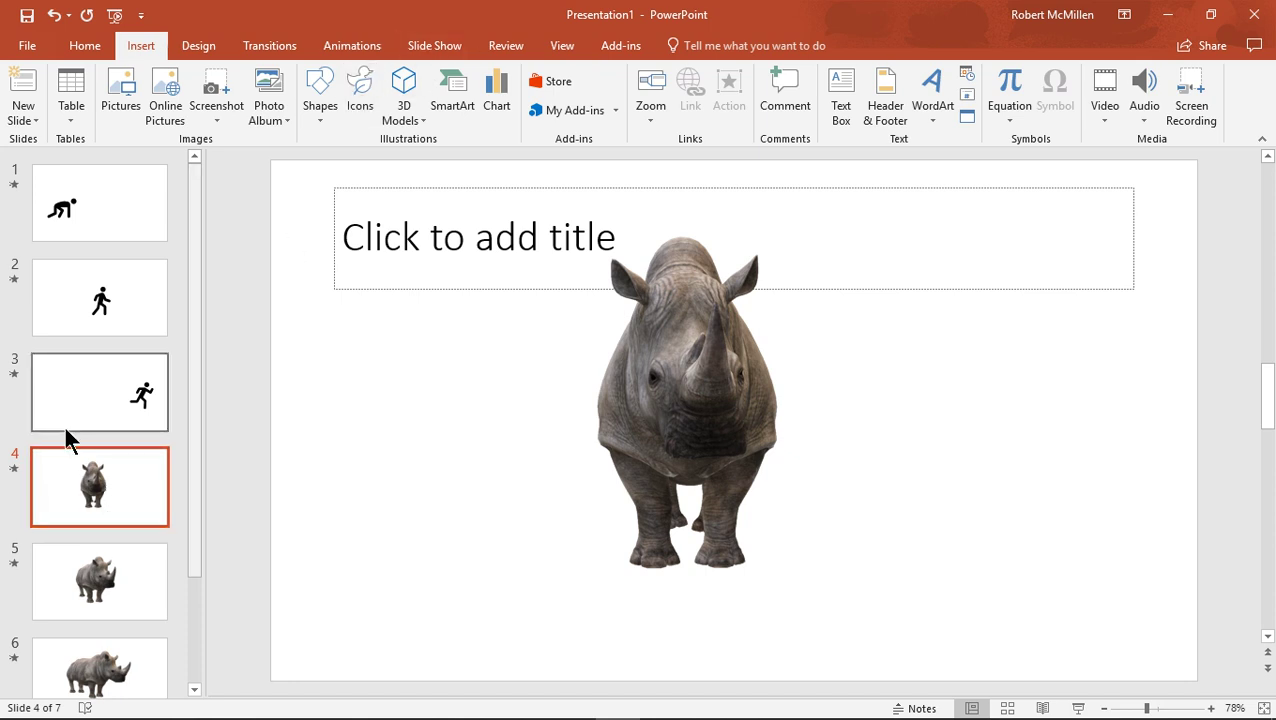
- Flip through rhino slides 5, 6 and 7, then go back to slide 4
{"action": "scroll", "coordinate": [64, 424], "scroll_direction": "down", "scroll_amount": 3}
{"action": "left_click", "coordinate": [101, 443]}
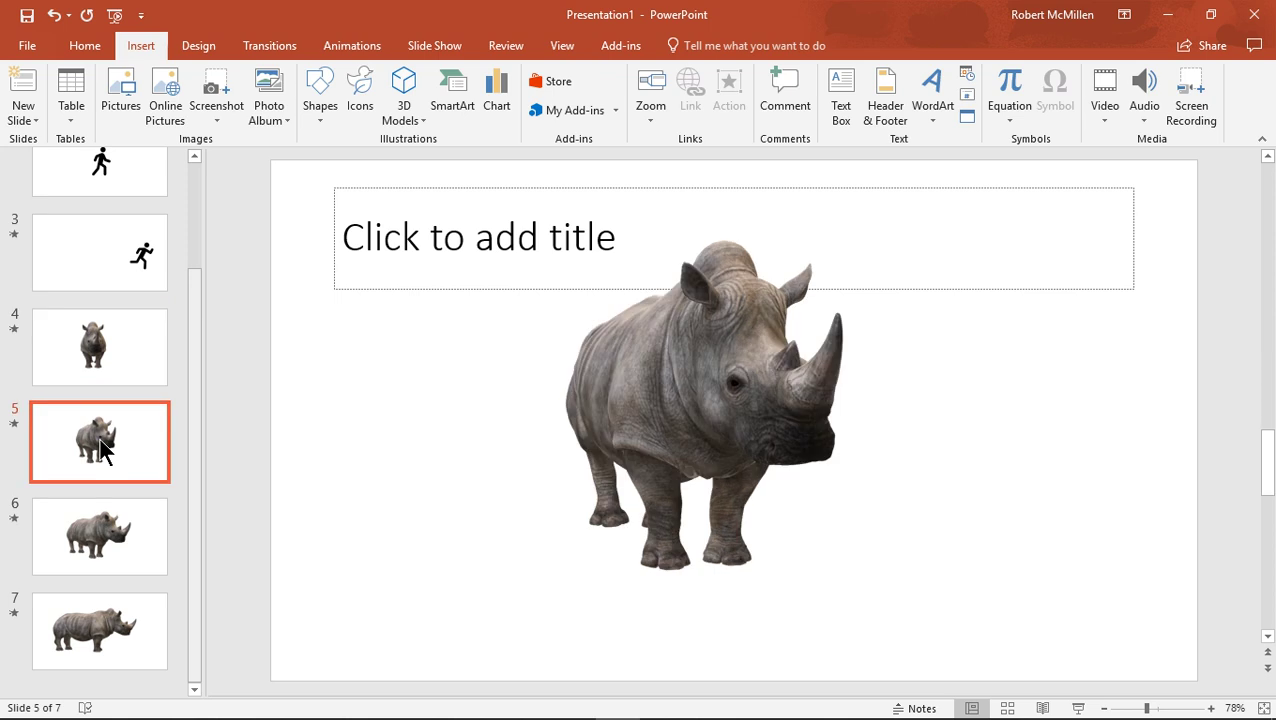
{"action": "left_click", "coordinate": [115, 555]}
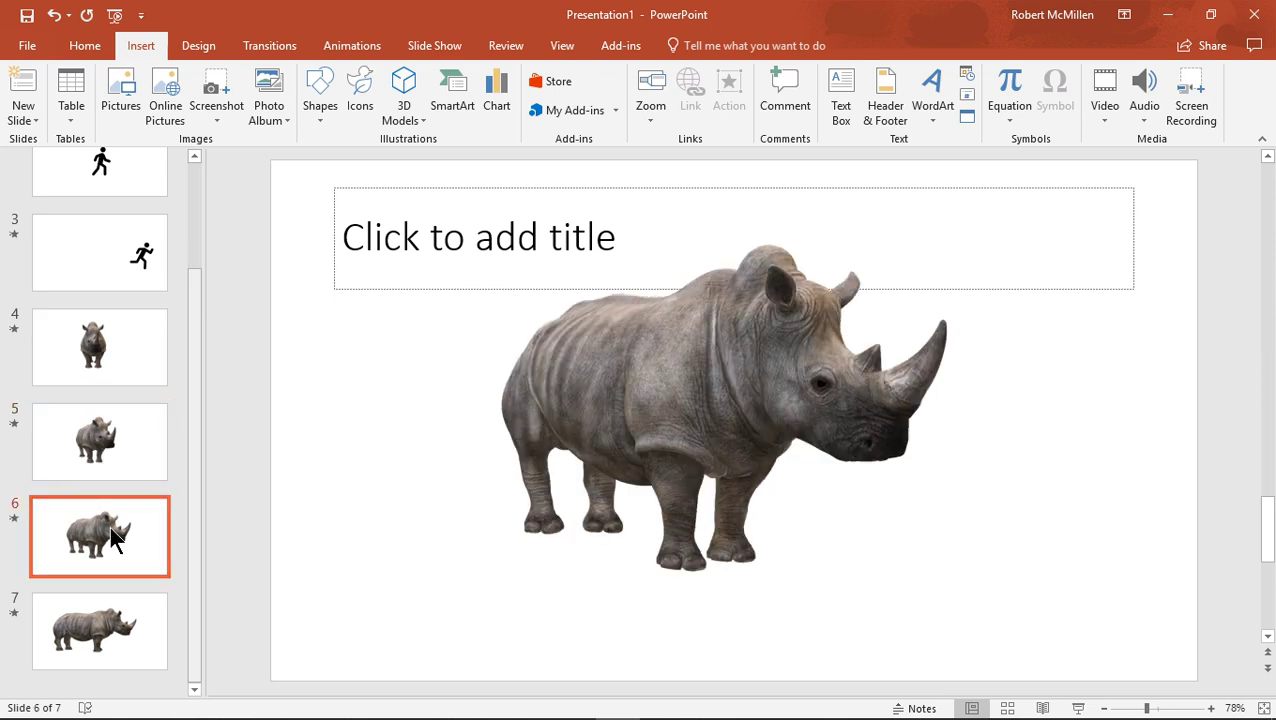
{"action": "left_click", "coordinate": [127, 631]}
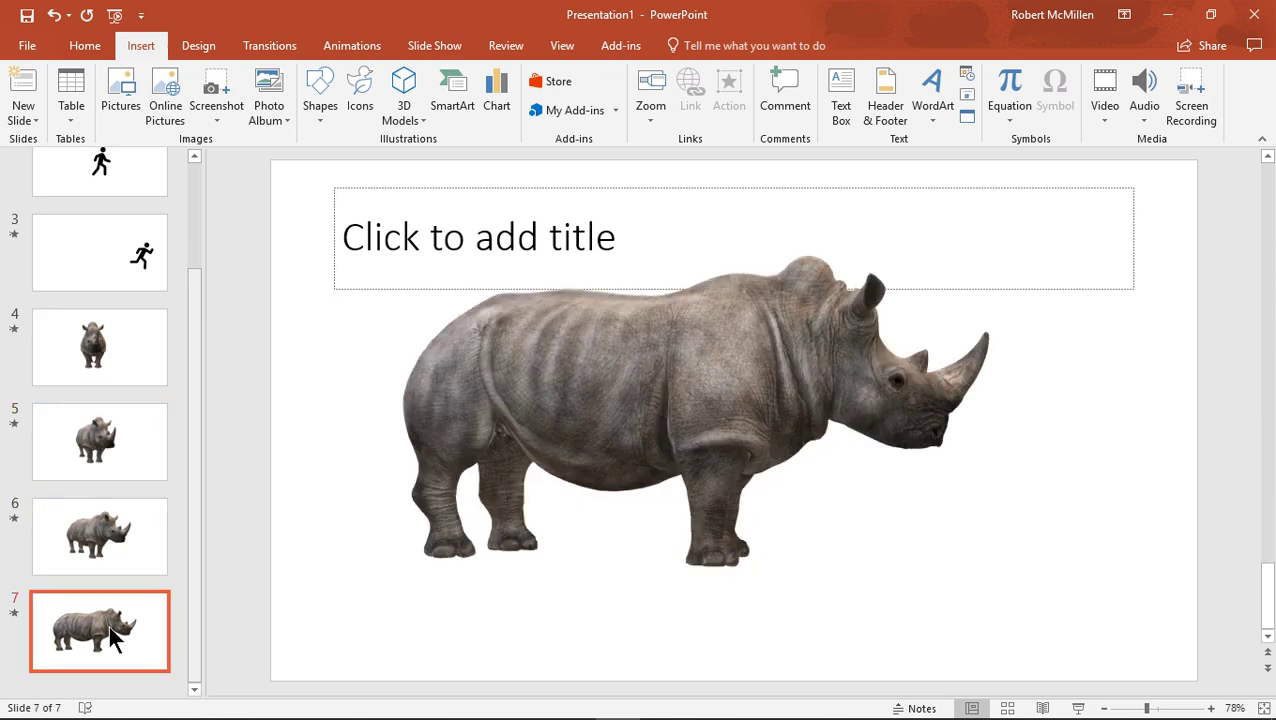
{"action": "left_click", "coordinate": [102, 543]}
{"action": "left_click", "coordinate": [101, 458]}
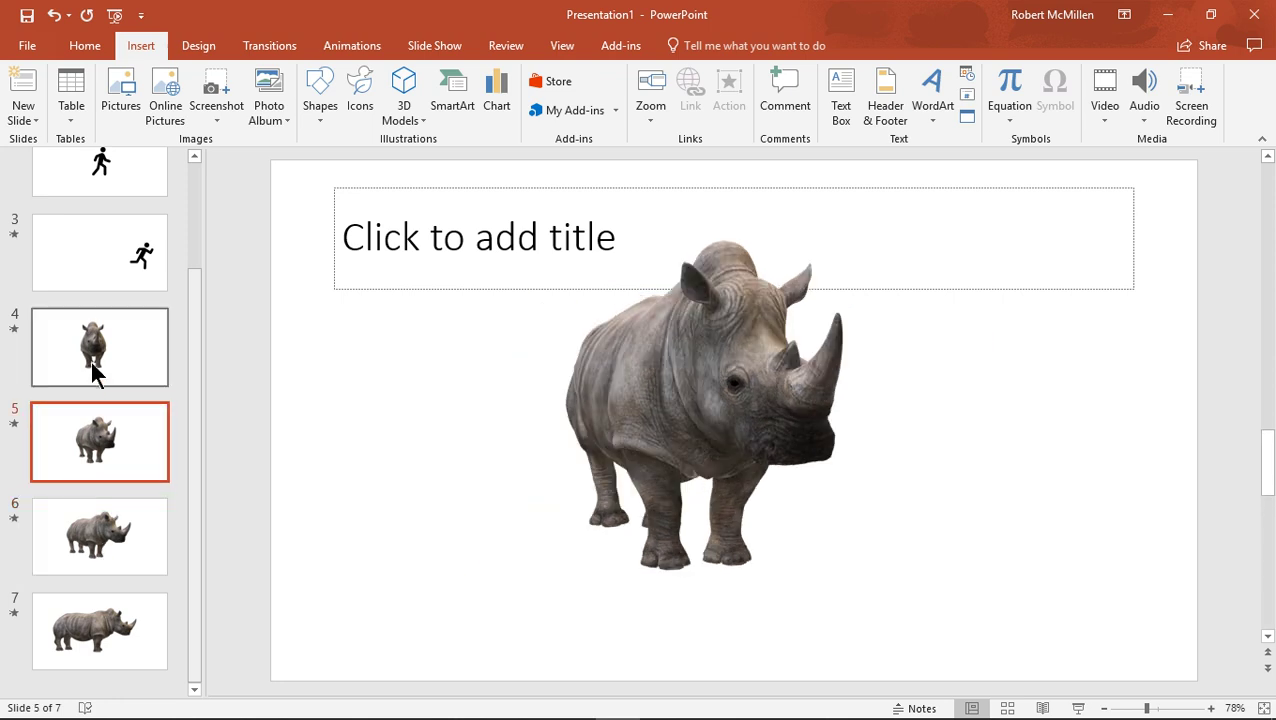
{"action": "left_click", "coordinate": [91, 360]}
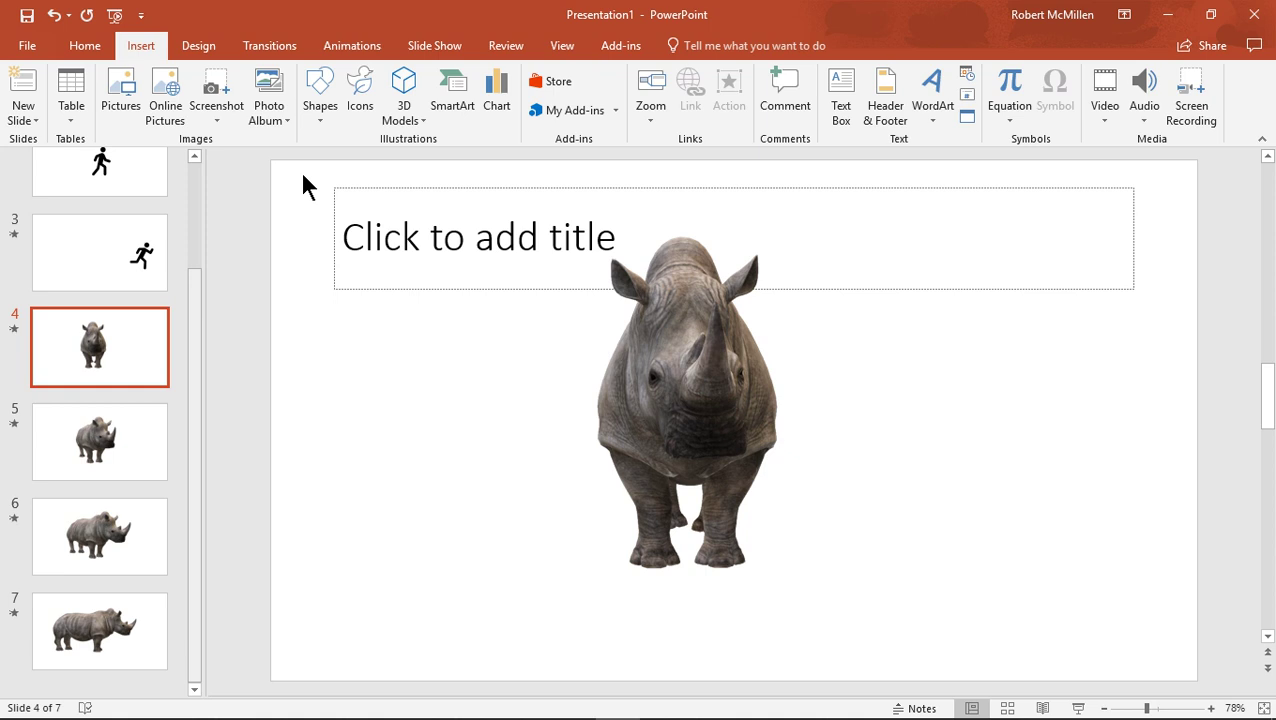
- Rotate slide 4's rhino 3D model slightly, then bring up the Slide Show options
{"action": "left_click", "coordinate": [697, 391]}
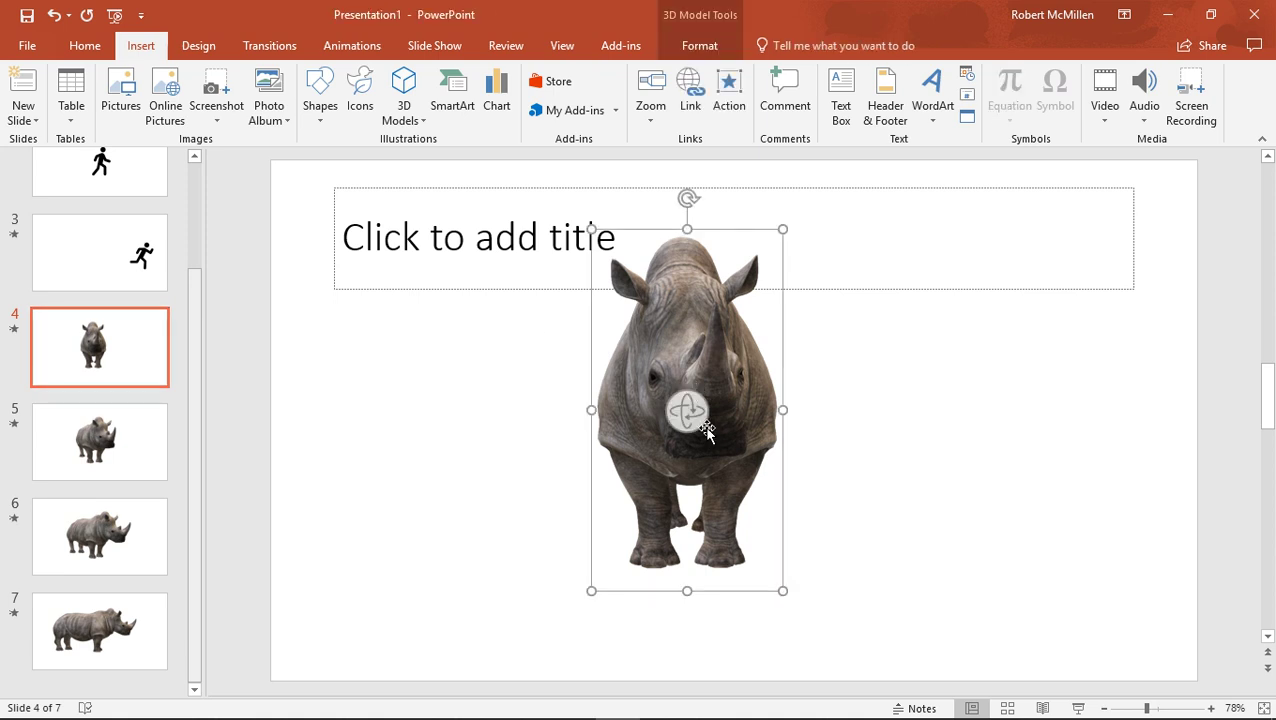
{"action": "mouse_move", "coordinate": [690, 414]}
{"action": "left_mouse_down"}
{"action": "mouse_move", "coordinate": [654, 419]}
{"action": "mouse_move", "coordinate": [740, 425]}
{"action": "mouse_move", "coordinate": [686, 424]}
{"action": "left_mouse_up"}
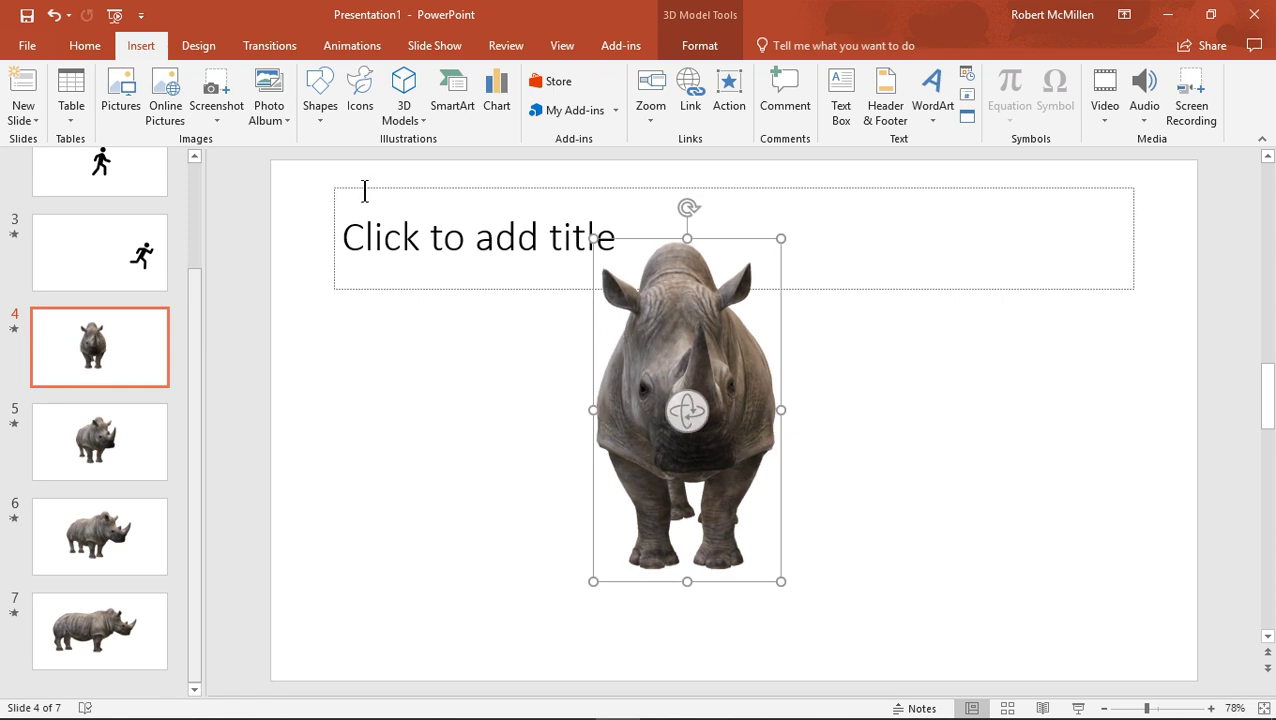
{"action": "left_click", "coordinate": [449, 52]}
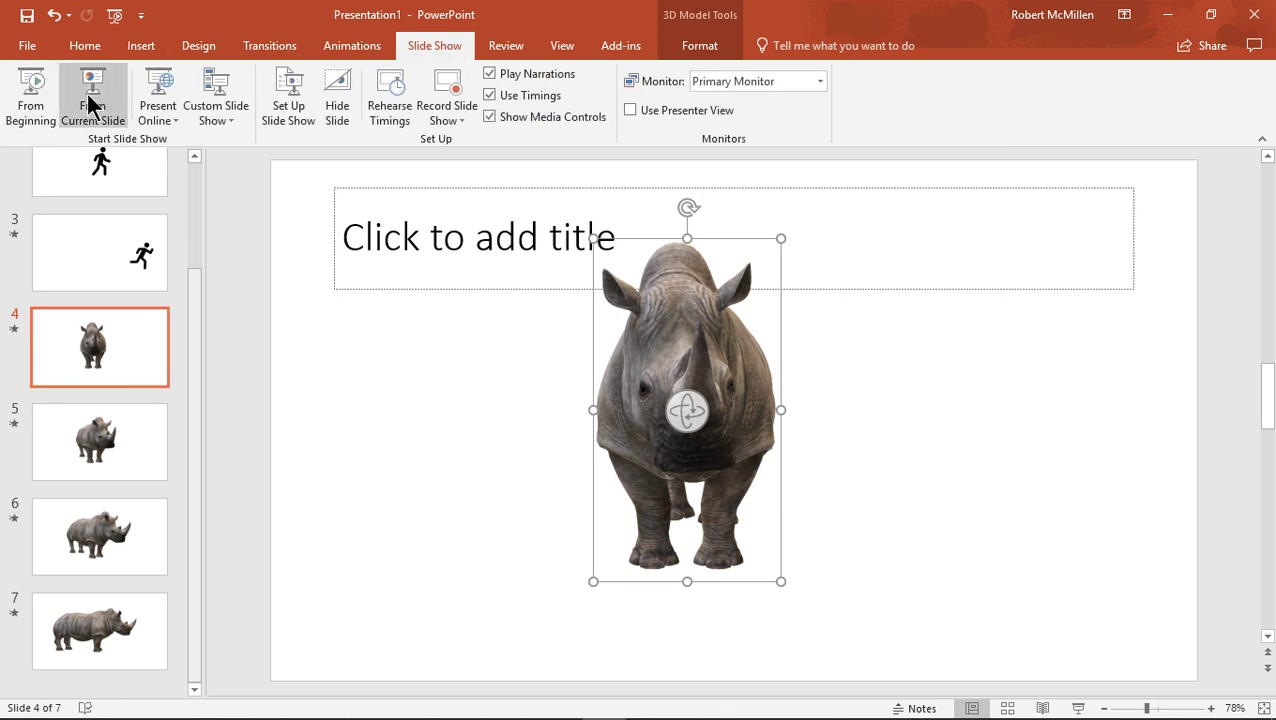